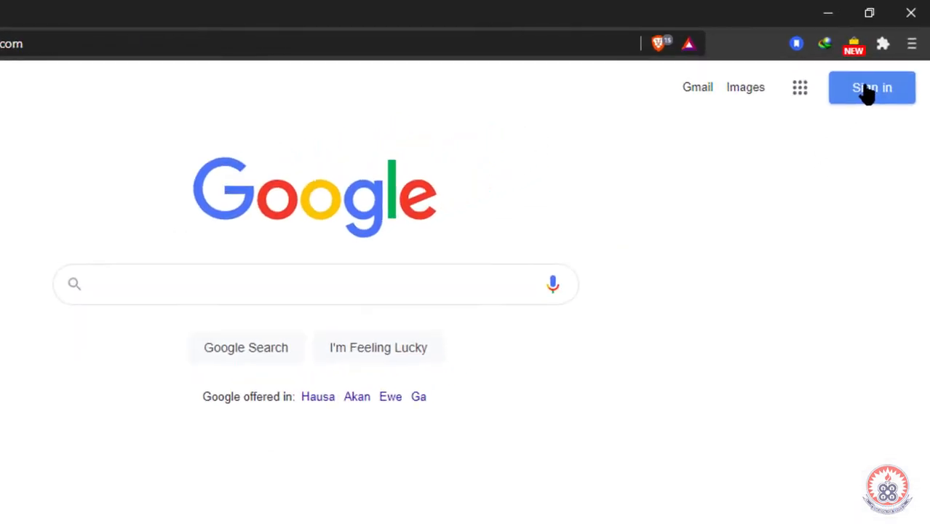
Step: Sign in to Google with the first saved account
{"action": "left_click", "coordinate": [864, 92]}
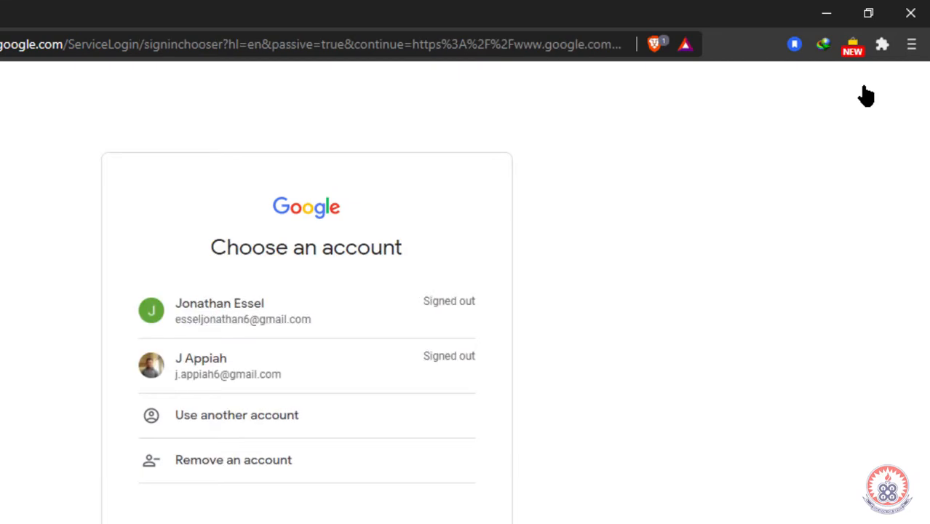
{"action": "left_click", "coordinate": [476, 321]}
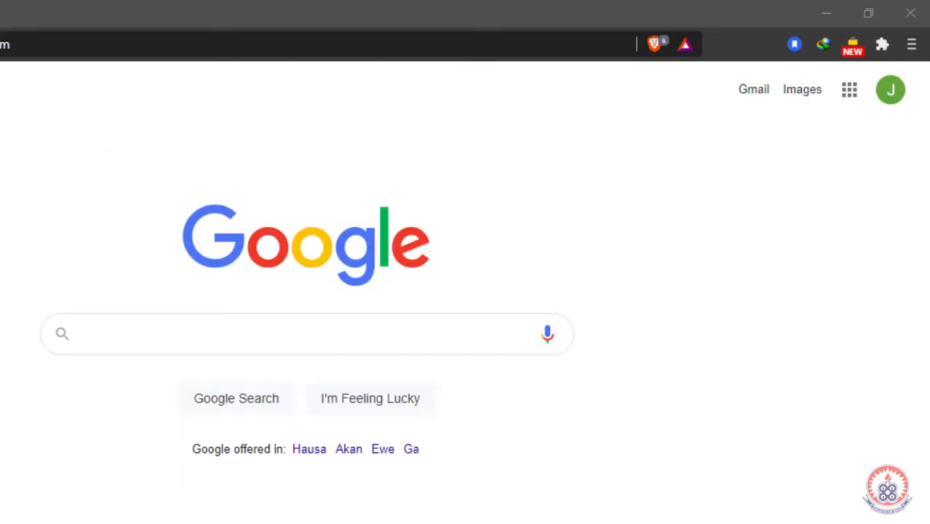
{"action": "left_click", "coordinate": [883, 86]}
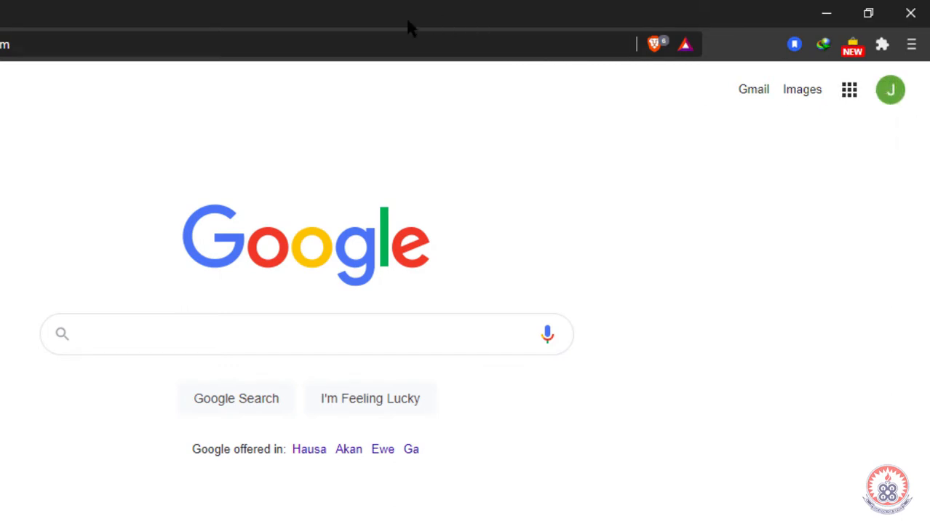
Step: Go to youtube.com in the address bar
{"action": "left_click", "coordinate": [345, 45]}
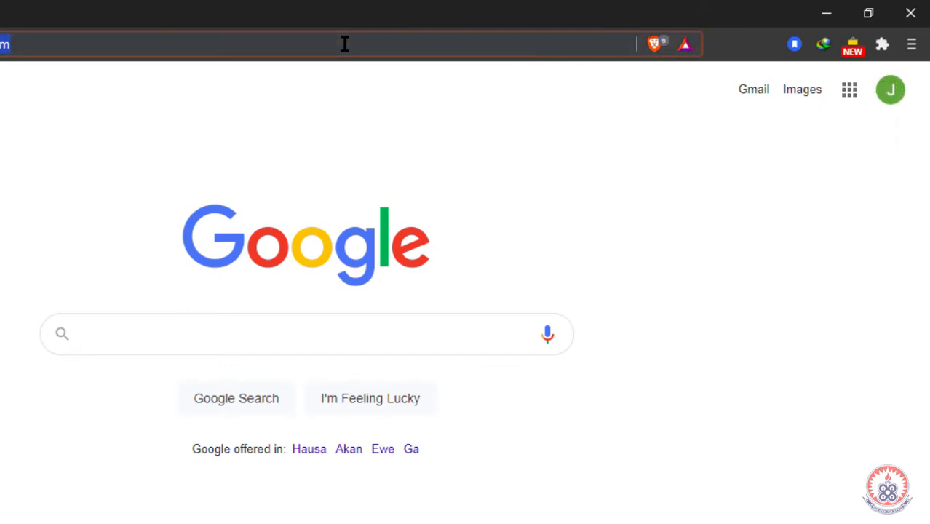
{"action": "type", "text": "you"}
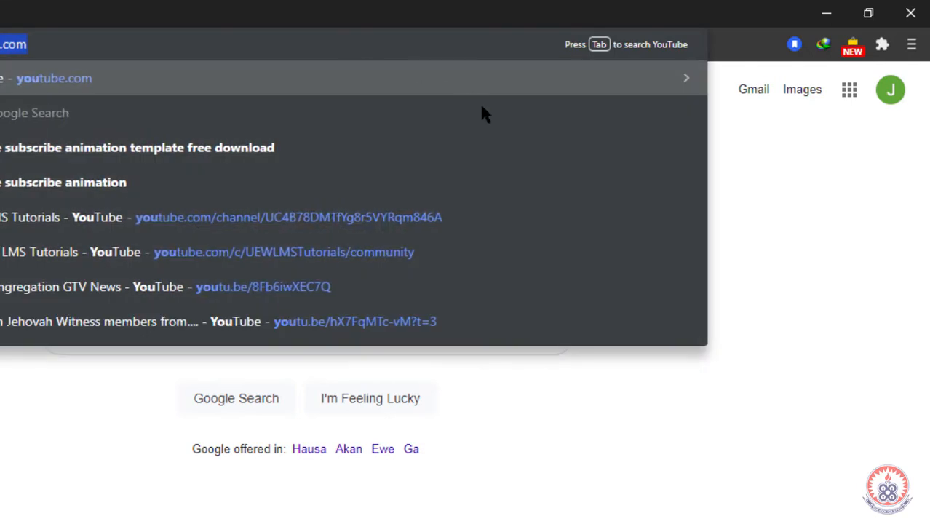
{"action": "key", "text": "Return"}
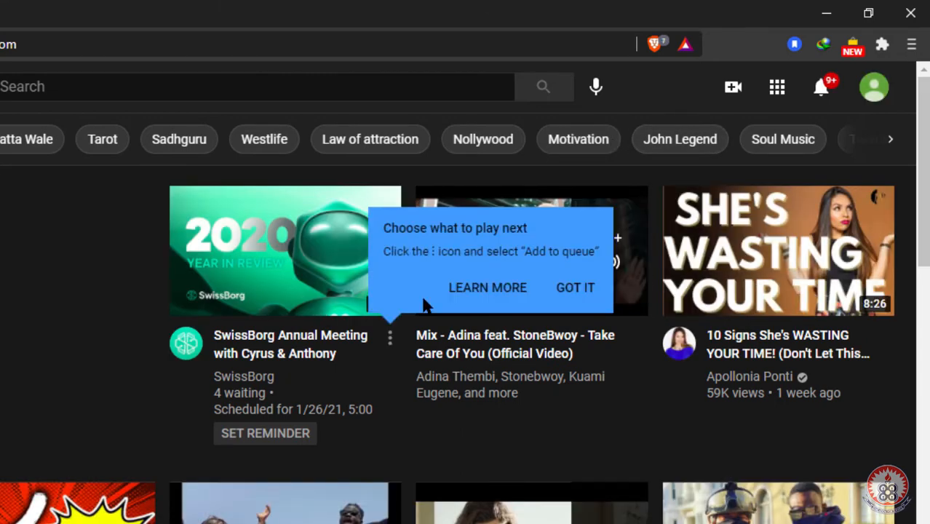
Step: Glance at the account menu, then choose Go live from the Create camera menu
{"action": "left_click", "coordinate": [875, 90]}
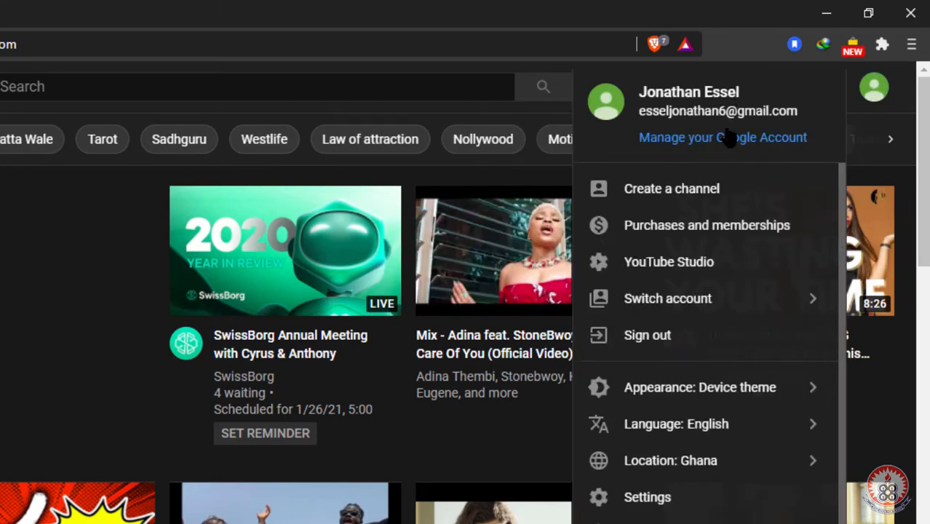
{"action": "left_click", "coordinate": [877, 92]}
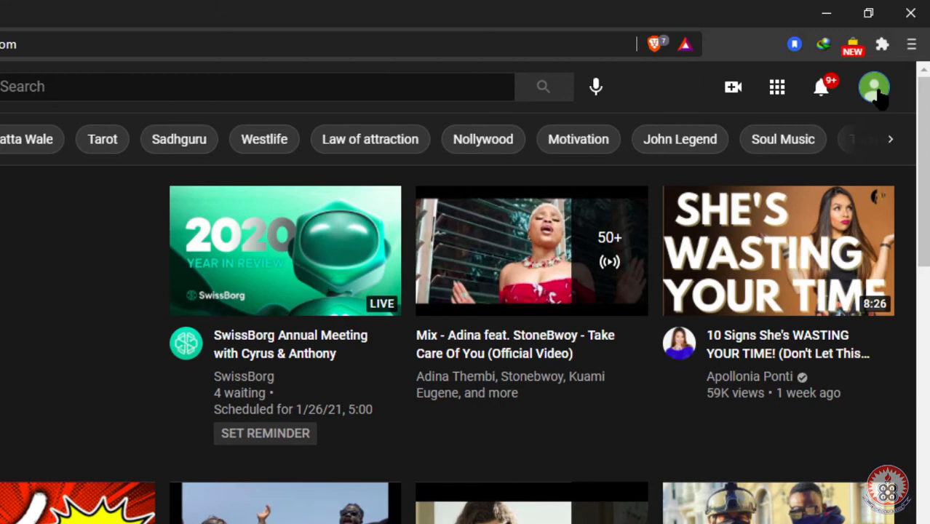
{"action": "left_click", "coordinate": [733, 88]}
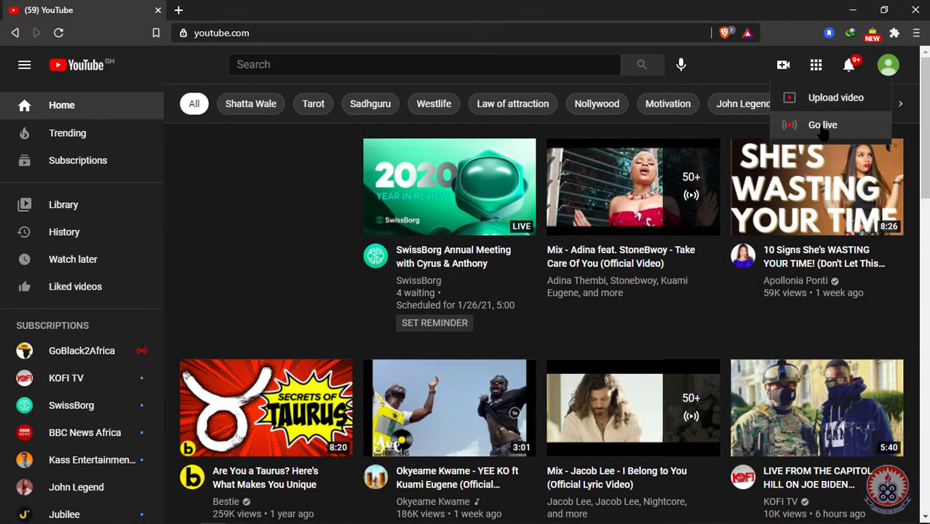
{"action": "left_click", "coordinate": [822, 126]}
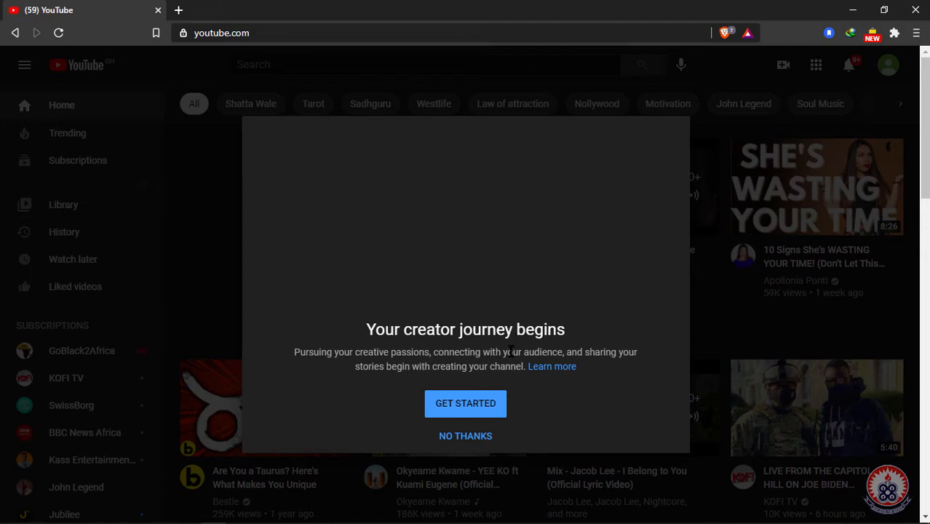
Step: Get started on a new channel and choose Use a custom name
{"action": "left_click", "coordinate": [461, 409]}
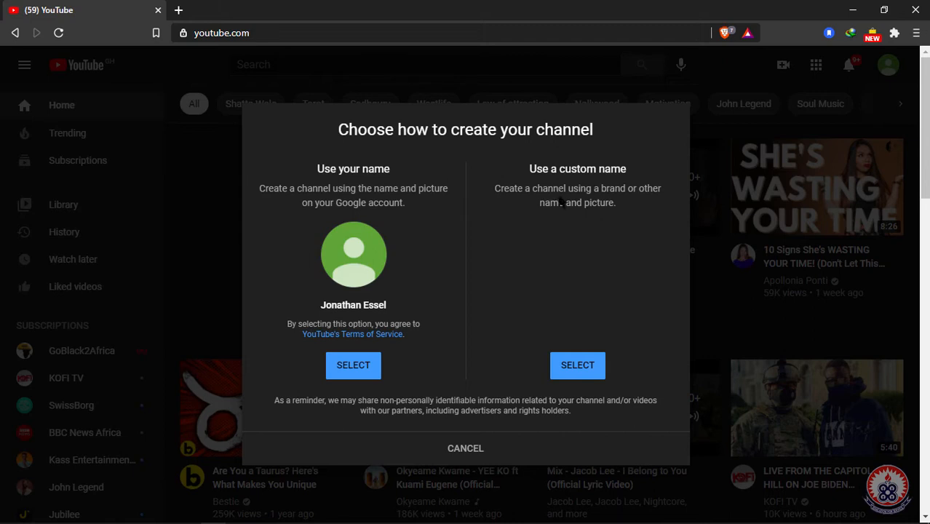
{"action": "left_click", "coordinate": [574, 371]}
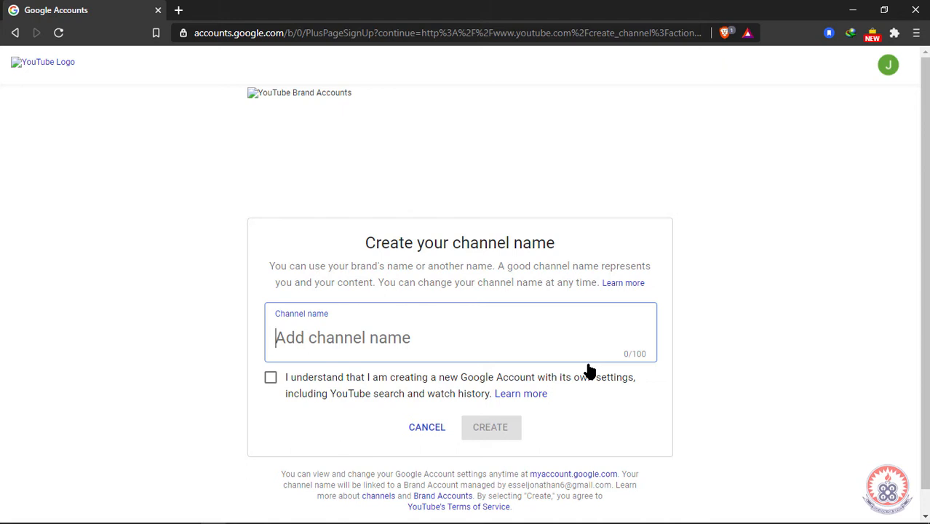
Step: Name the channel 'Lecture', accept the new Google Account notice, and create it
{"action": "type", "text": "Lec"}
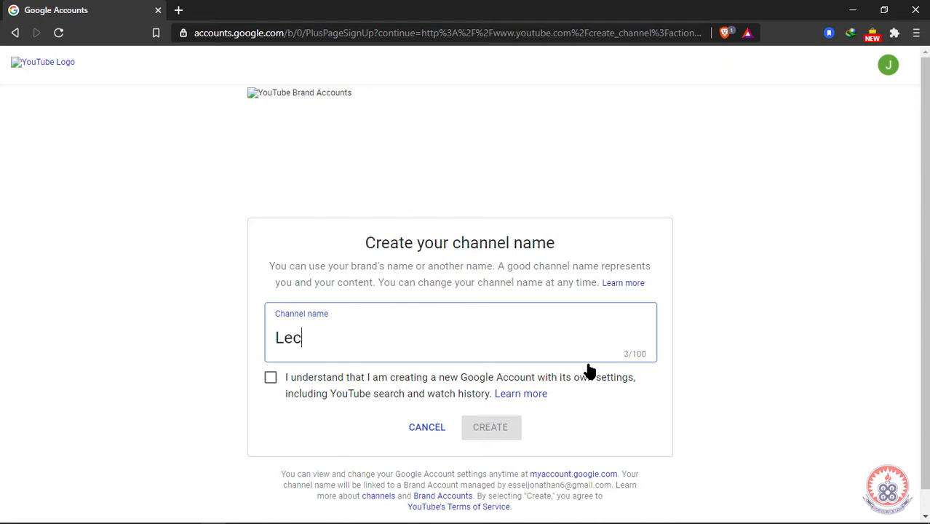
{"action": "type", "text": "ture"}
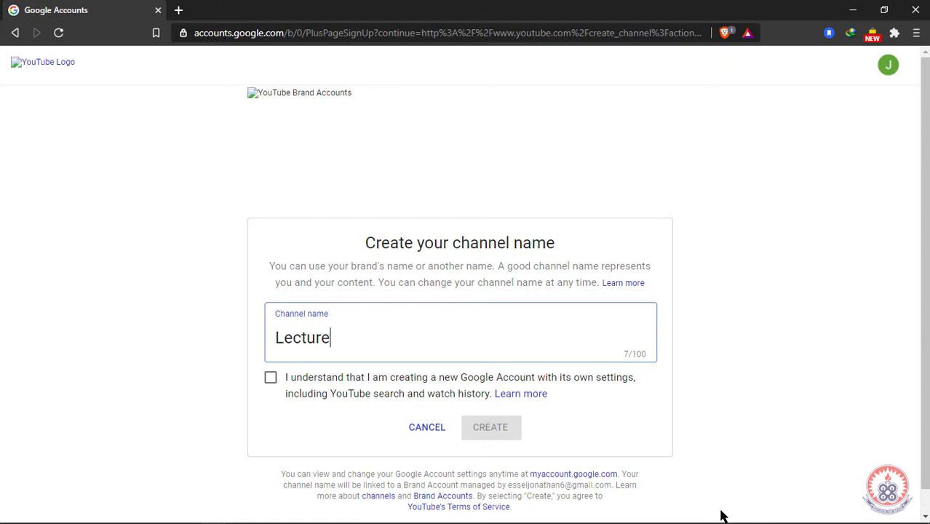
{"action": "left_click", "coordinate": [272, 380]}
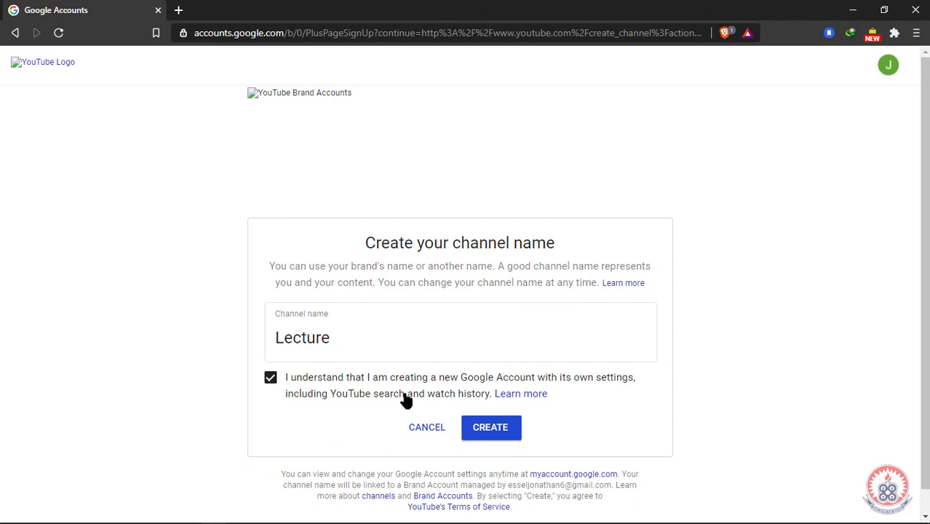
{"action": "left_click", "coordinate": [500, 431]}
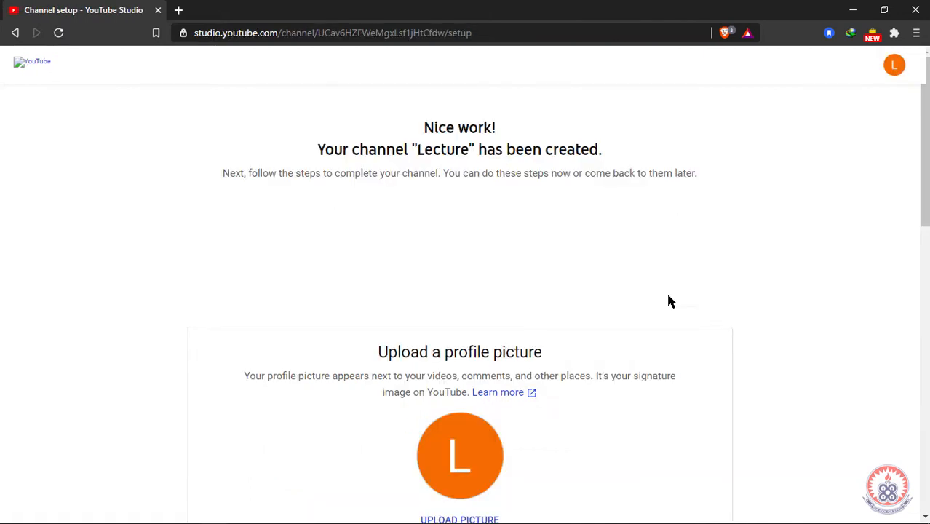
Step: Scroll through the profile picture, description and links sections of the Lecture channel setup page
{"action": "scroll", "coordinate": [667, 294], "scroll_direction": "down", "scroll_amount": 4}
{"action": "scroll", "coordinate": [667, 294], "scroll_direction": "up", "scroll_amount": 4}
{"action": "scroll", "coordinate": [668, 298], "scroll_direction": "down", "scroll_amount": 2}
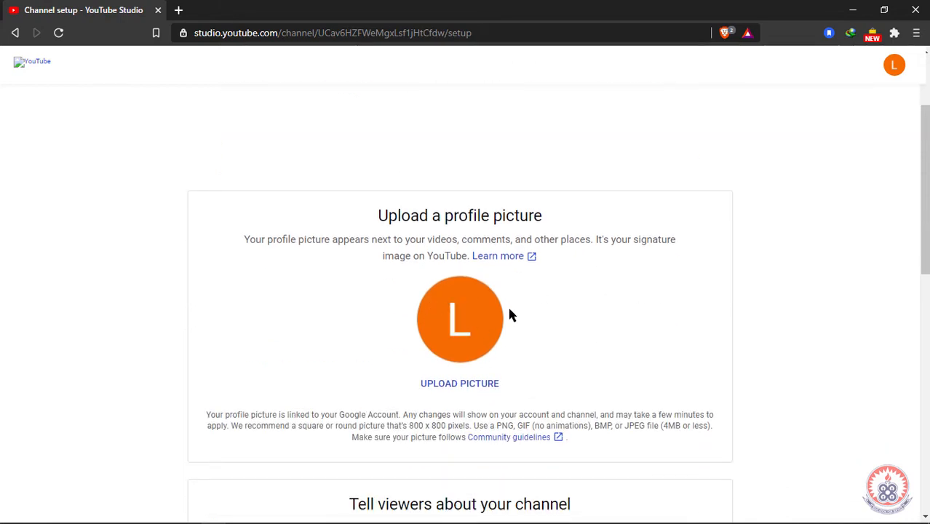
{"action": "scroll", "coordinate": [539, 334], "scroll_direction": "down", "scroll_amount": 3}
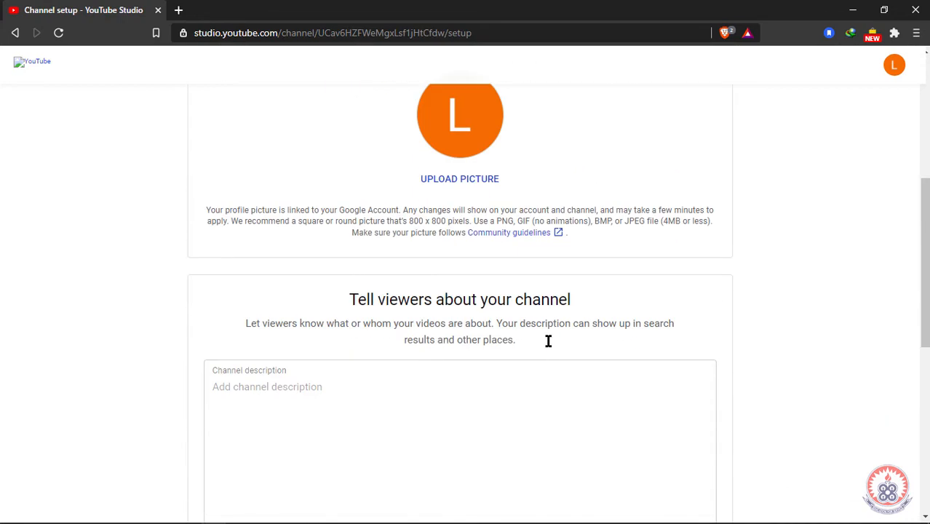
{"action": "scroll", "coordinate": [548, 346], "scroll_direction": "down", "scroll_amount": 2}
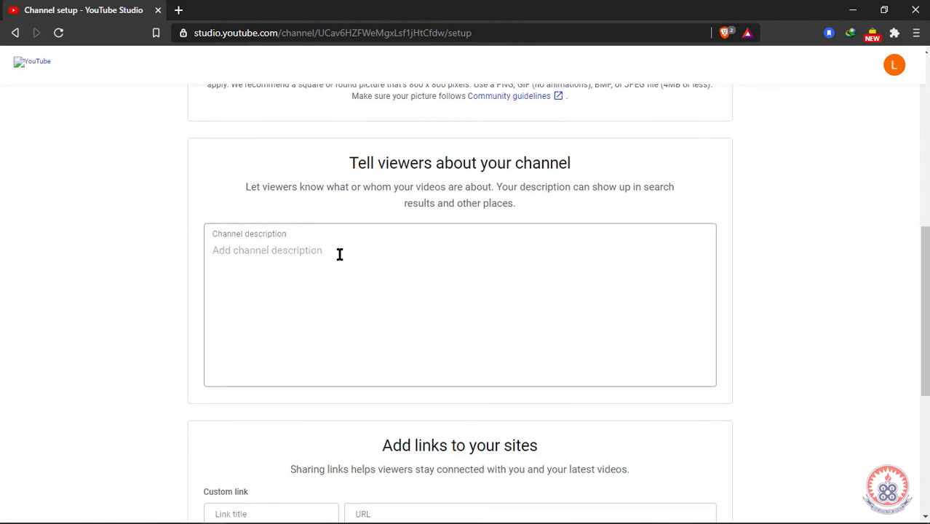
{"action": "scroll", "coordinate": [373, 272], "scroll_direction": "down", "scroll_amount": 1}
{"action": "scroll", "coordinate": [373, 273], "scroll_direction": "down", "scroll_amount": 2}
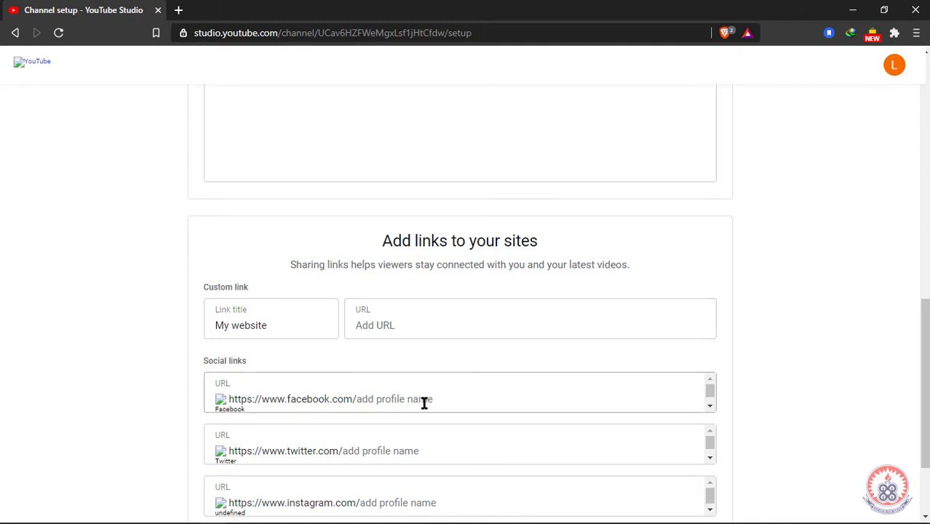
{"action": "scroll", "coordinate": [457, 405], "scroll_direction": "down", "scroll_amount": 1}
{"action": "scroll", "coordinate": [529, 408], "scroll_direction": "down", "scroll_amount": 2}
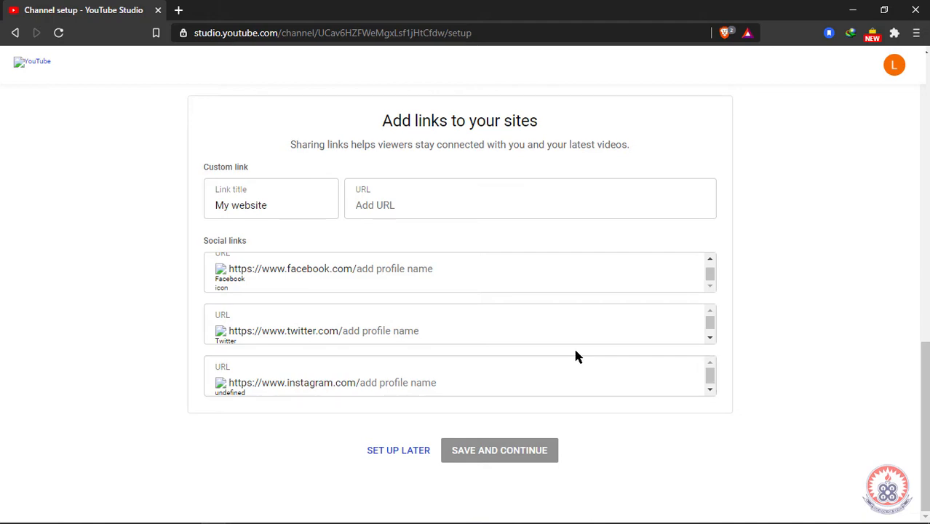
{"action": "scroll", "coordinate": [575, 355], "scroll_direction": "up", "scroll_amount": 9}
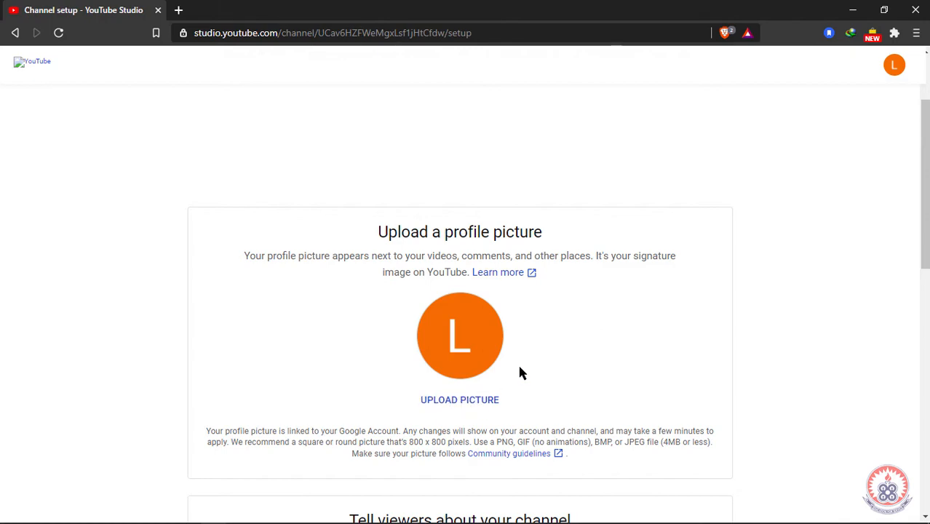
{"action": "scroll", "coordinate": [519, 371], "scroll_direction": "down", "scroll_amount": 5}
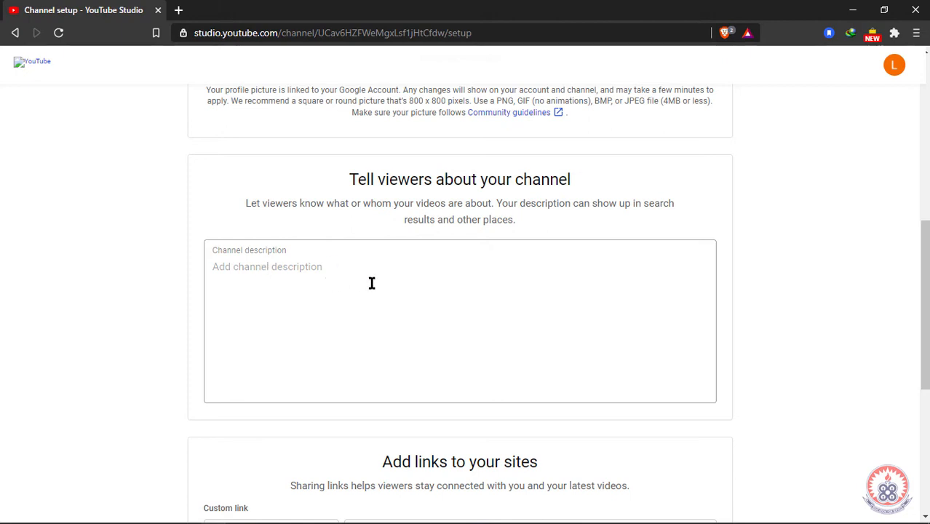
{"action": "scroll", "coordinate": [444, 324], "scroll_direction": "down", "scroll_amount": 5}
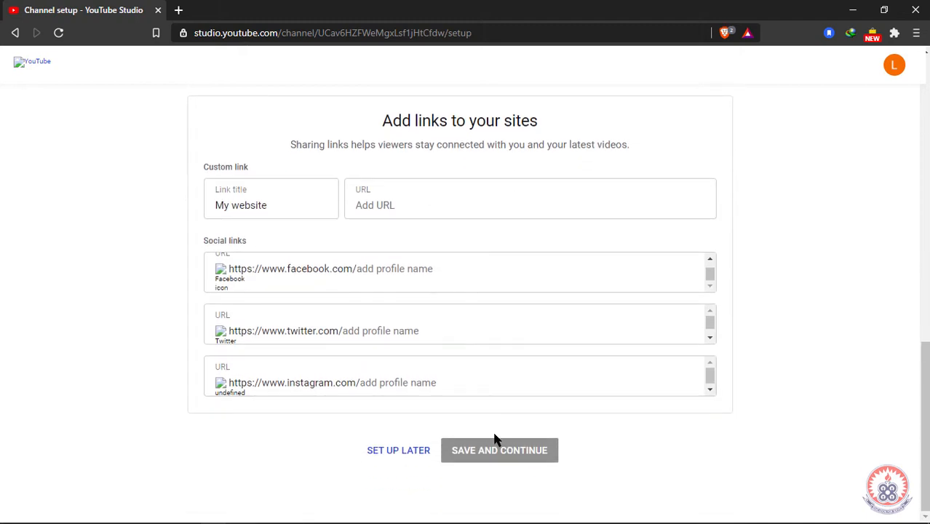
Step: Skip the channel setup and choose Go live from the Create menu on the Lecture channel page
{"action": "left_click", "coordinate": [398, 453]}
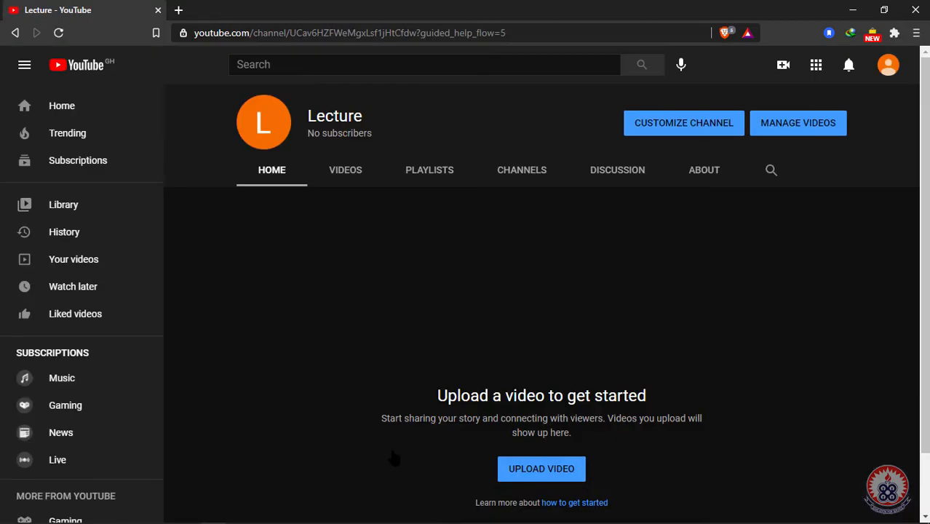
{"action": "scroll", "coordinate": [582, 355], "scroll_direction": "down", "scroll_amount": 2}
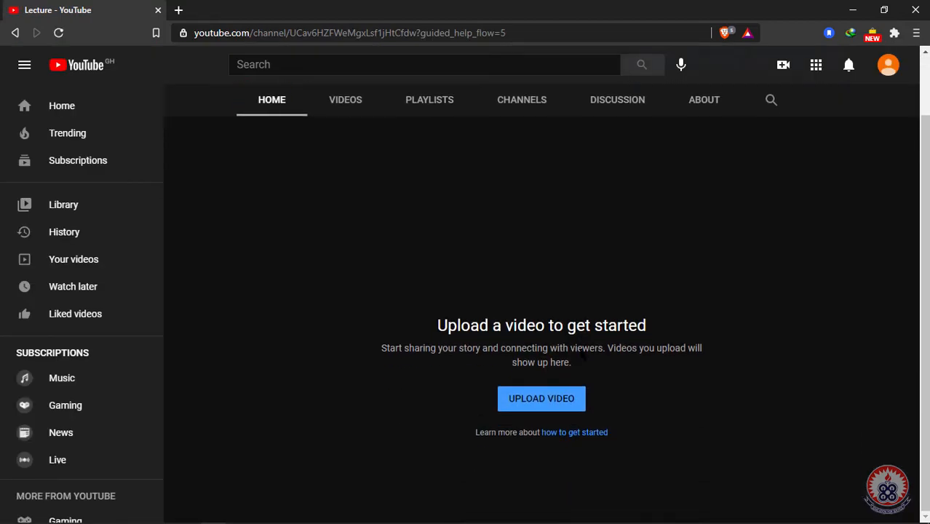
{"action": "scroll", "coordinate": [582, 355], "scroll_direction": "up", "scroll_amount": 2}
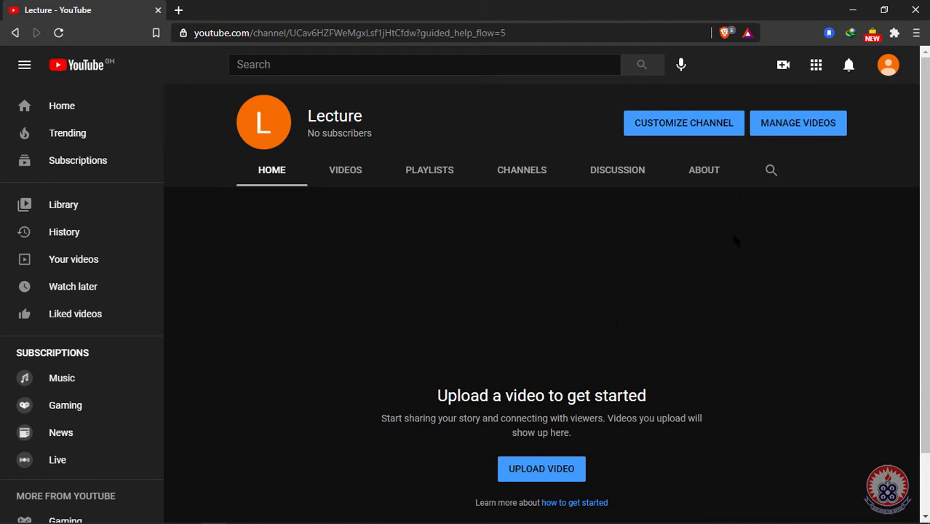
{"action": "scroll", "coordinate": [733, 239], "scroll_direction": "down", "scroll_amount": 2}
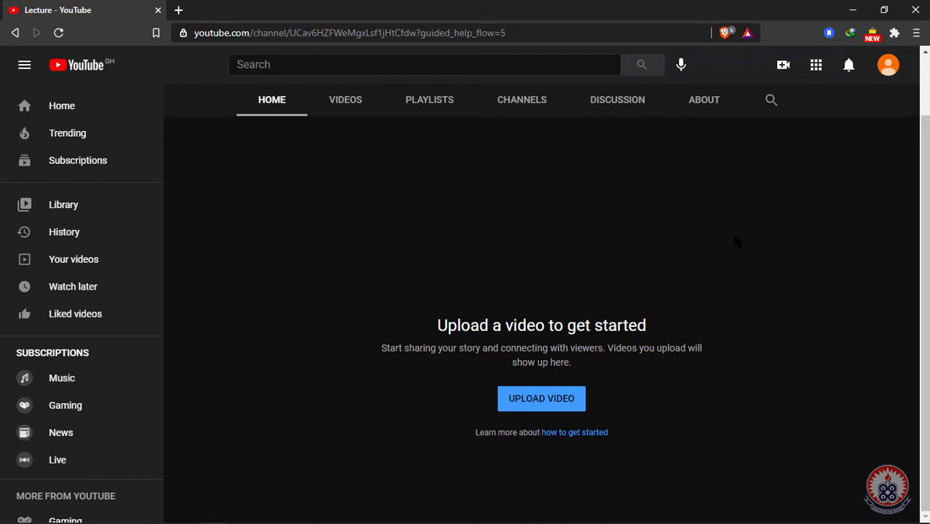
{"action": "scroll", "coordinate": [737, 240], "scroll_direction": "up", "scroll_amount": 2}
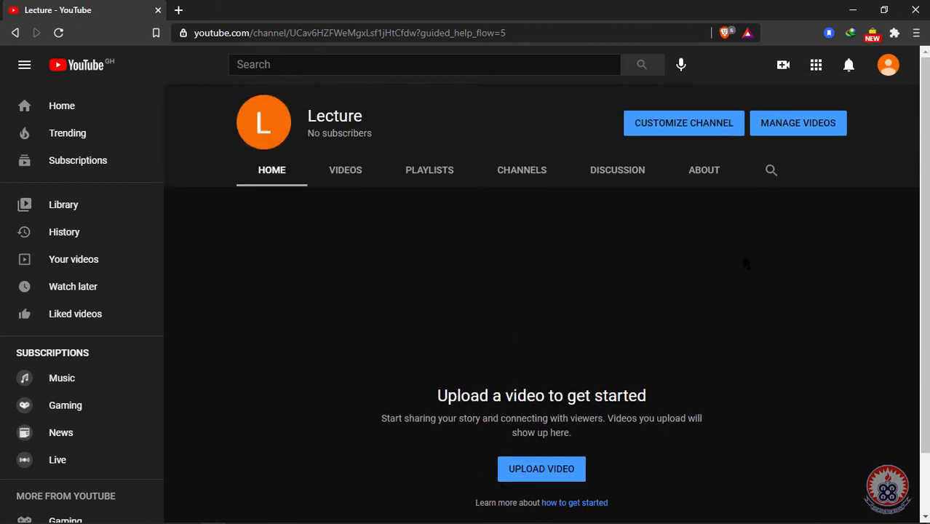
{"action": "left_click", "coordinate": [786, 67]}
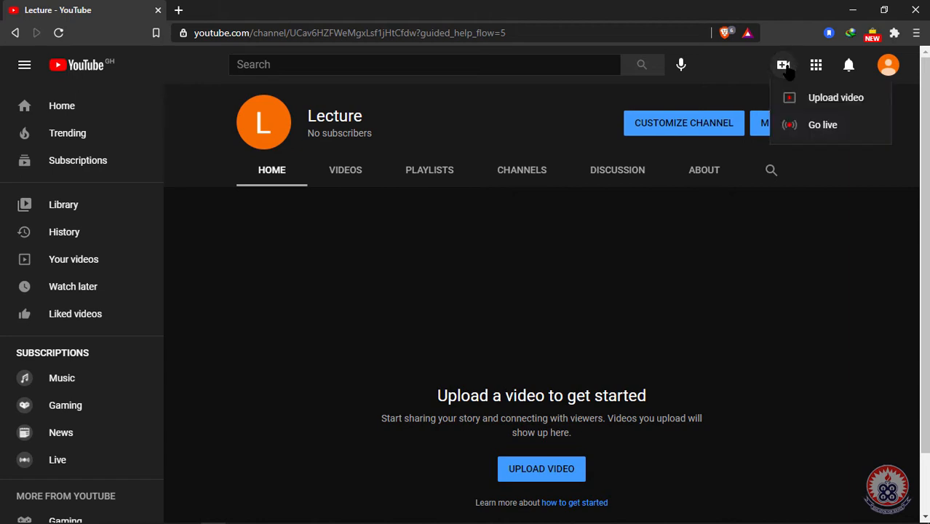
{"action": "left_click", "coordinate": [809, 126]}
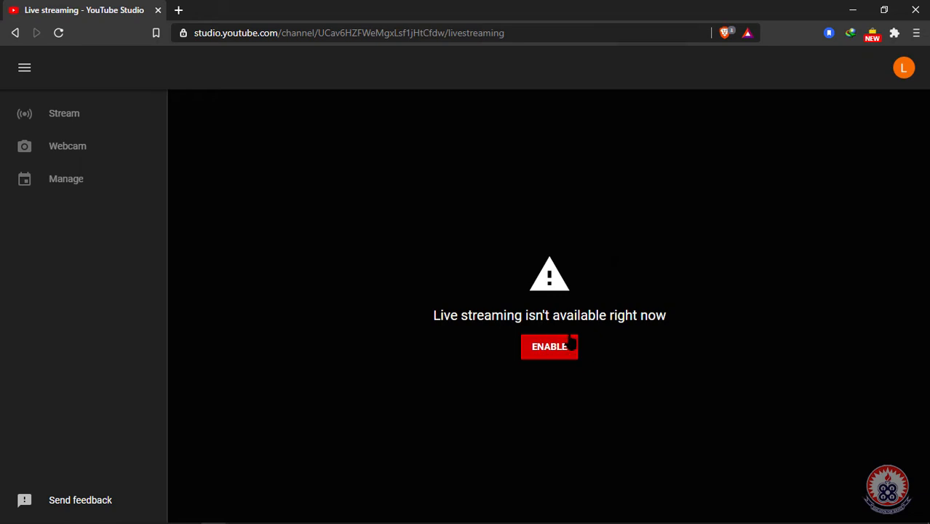
Step: Enable live streaming and proceed to phone verification via VERIFY
{"action": "left_click", "coordinate": [554, 350]}
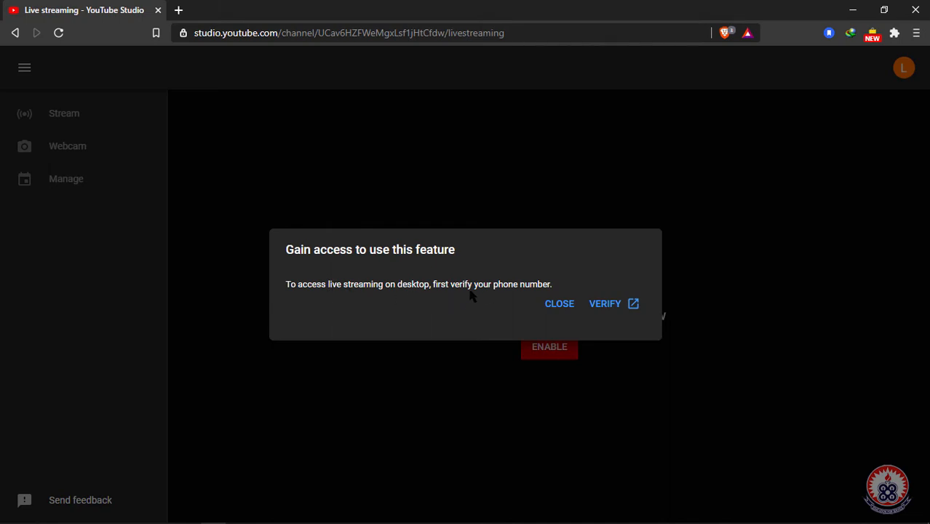
{"action": "left_click", "coordinate": [615, 308]}
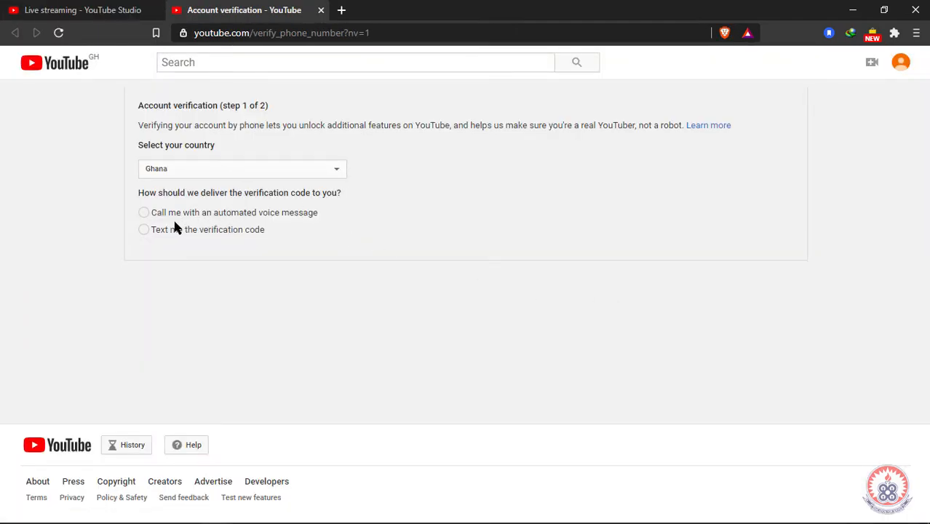
Step: Request the verification code by text and submit the account's Ghana phone number
{"action": "left_click", "coordinate": [158, 231]}
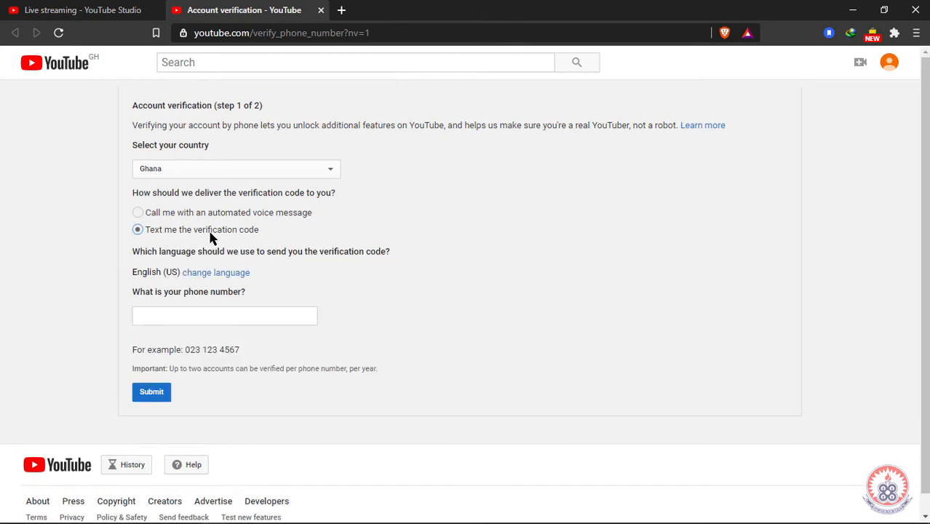
{"action": "left_click", "coordinate": [194, 323]}
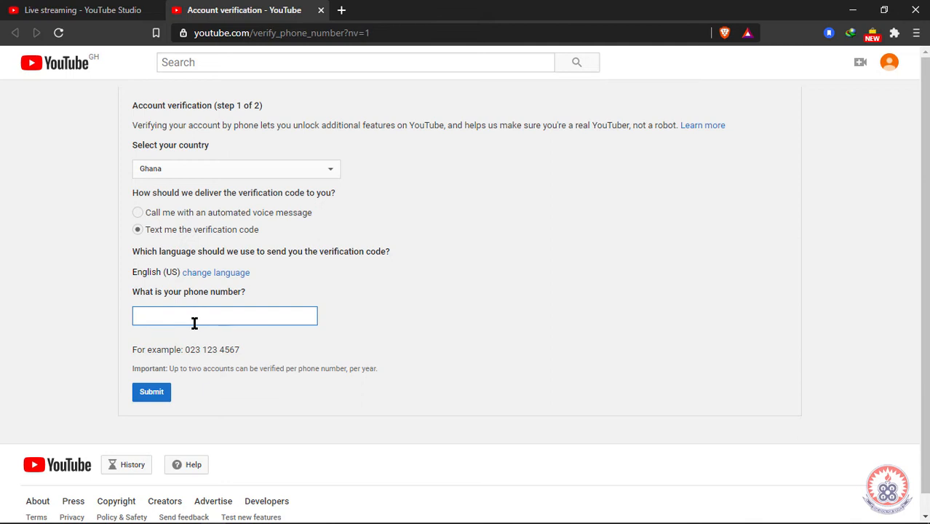
{"action": "left_click", "coordinate": [145, 397]}
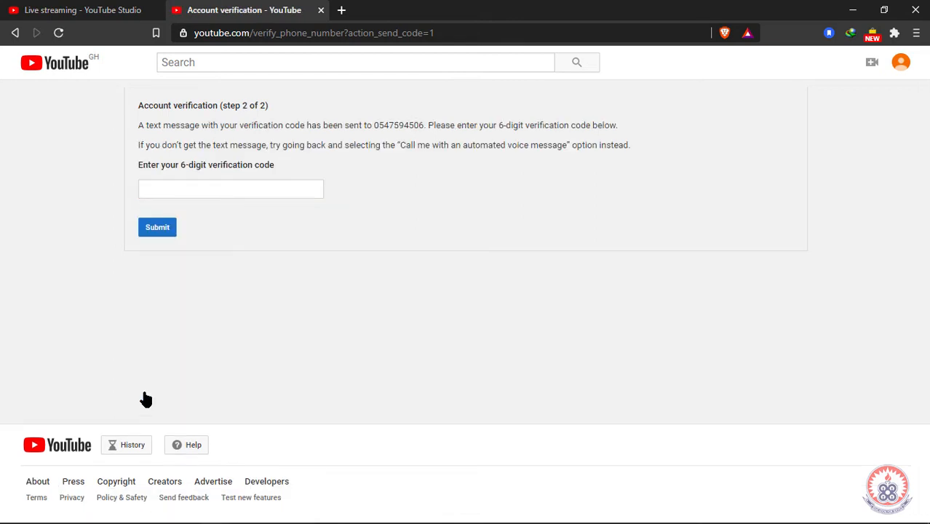
Step: Enter the 6-digit texted code to verify the account
{"action": "left_click", "coordinate": [224, 192]}
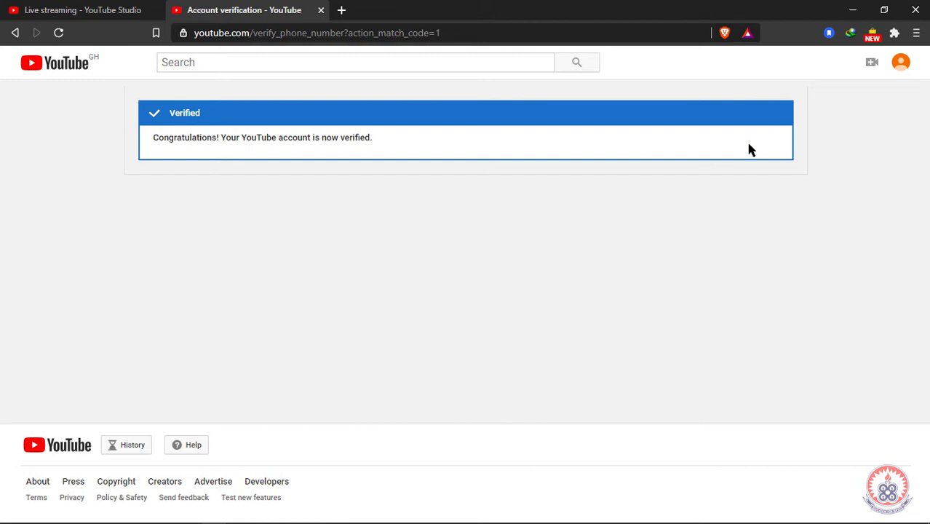
{"action": "left_click", "coordinate": [876, 68]}
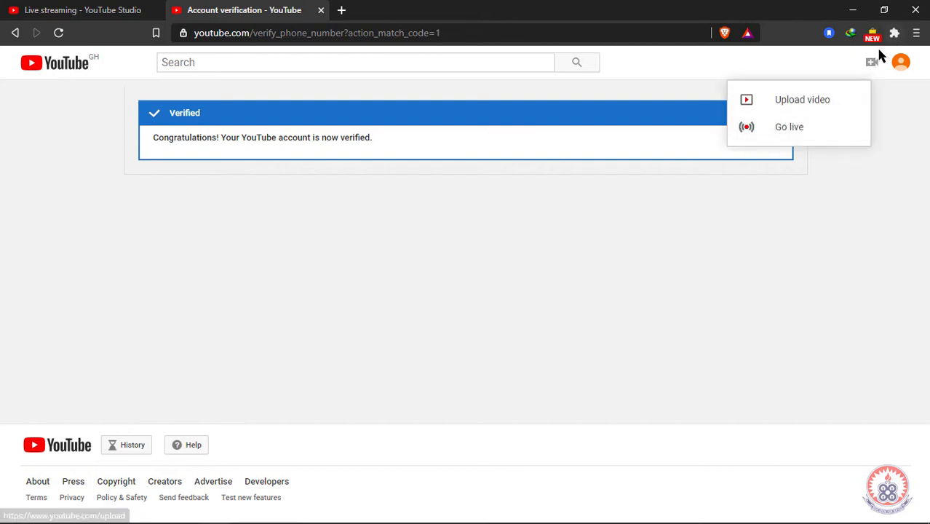
Step: Choose Go live from the Create menu to reach the Live Control Room welcome
{"action": "left_click", "coordinate": [784, 132]}
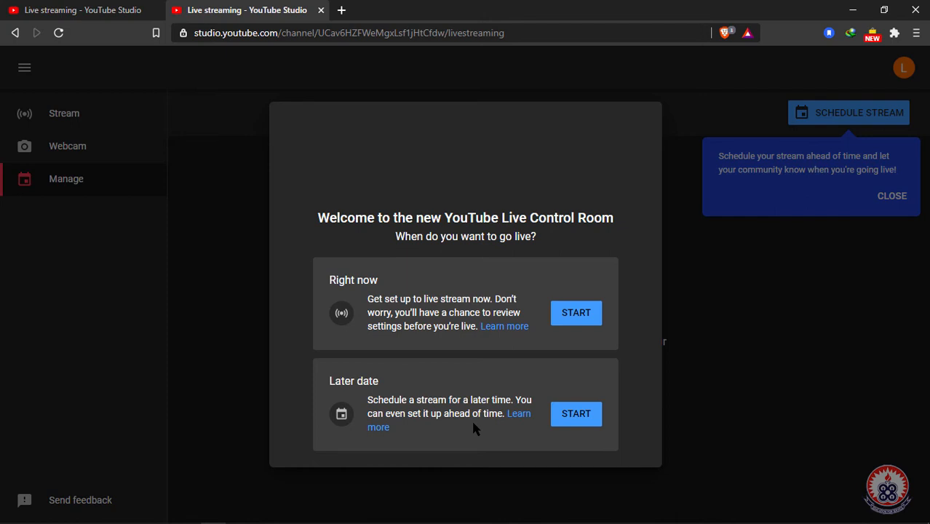
Step: Start a live stream right now using the built-in webcam
{"action": "left_click", "coordinate": [574, 317]}
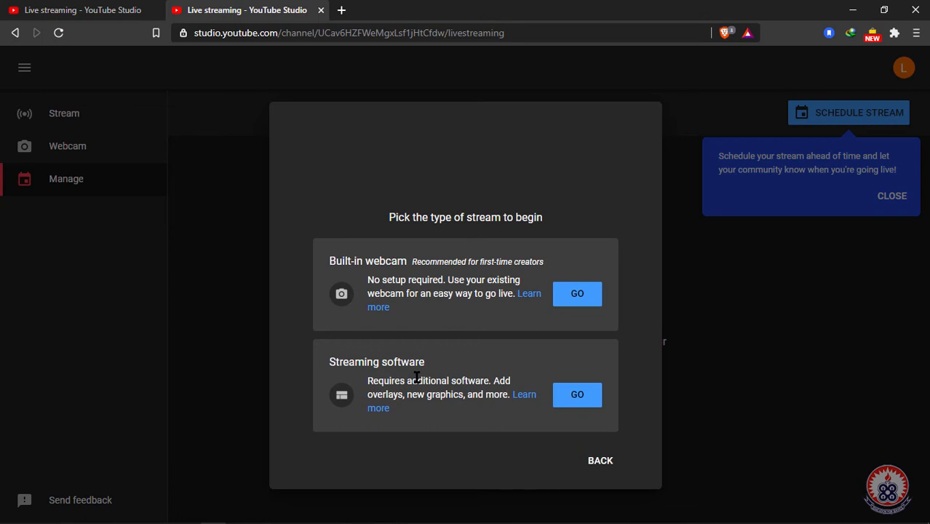
{"action": "left_click", "coordinate": [577, 299]}
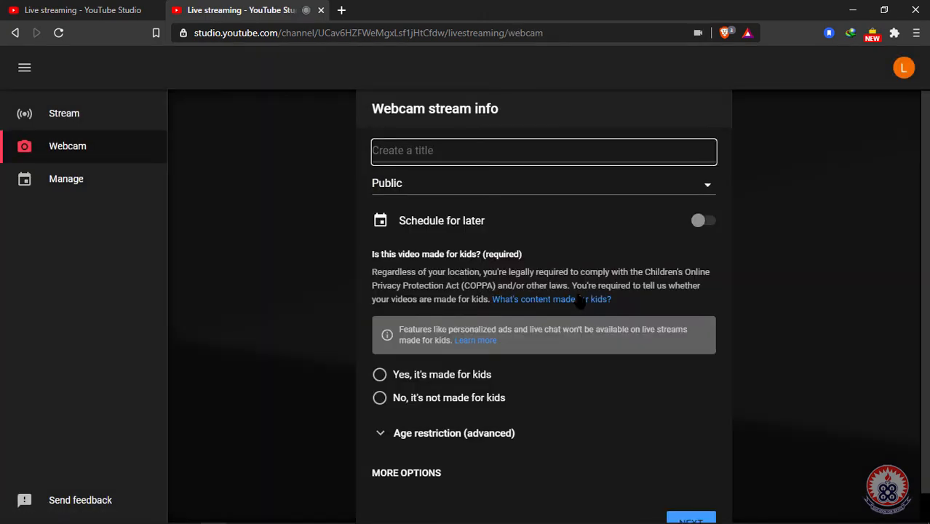
Step: Title the webcam stream 'Computer' and set its visibility to Unlisted
{"action": "left_click", "coordinate": [504, 153]}
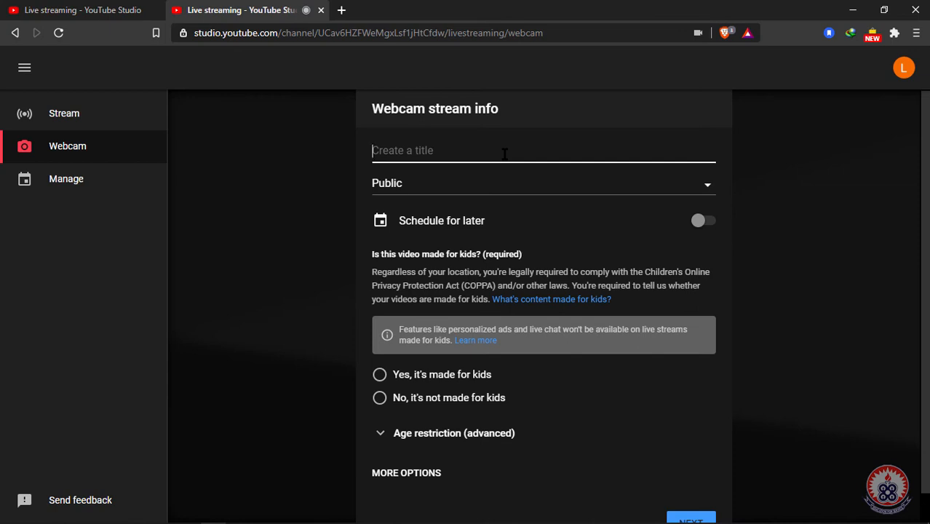
{"action": "type", "text": "Computer"}
{"action": "left_click", "coordinate": [493, 190]}
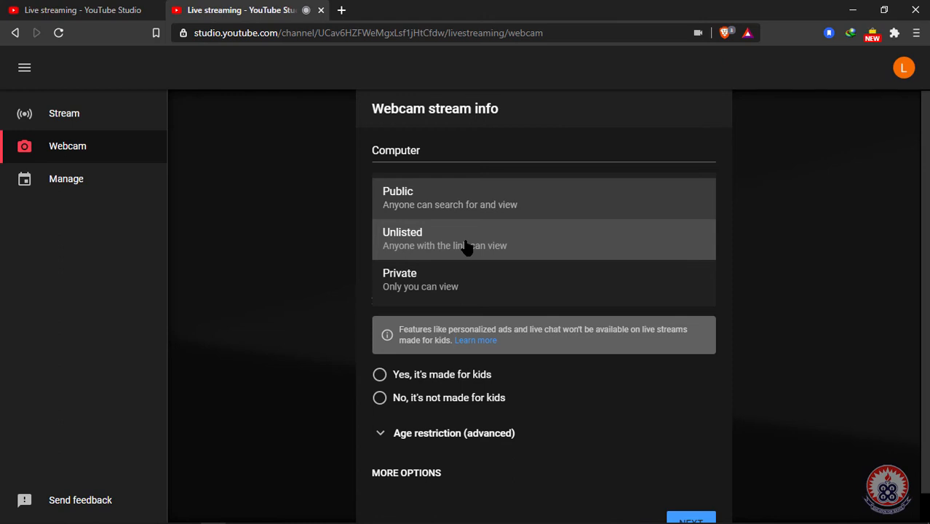
{"action": "left_click", "coordinate": [421, 239]}
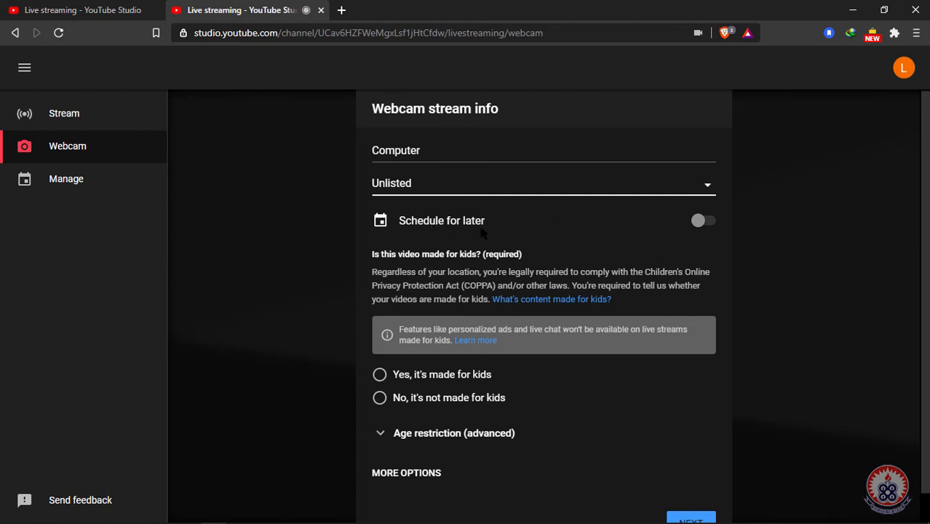
Step: Keep the stream going live now rather than scheduled, and mark it not made for kids
{"action": "left_click", "coordinate": [699, 224]}
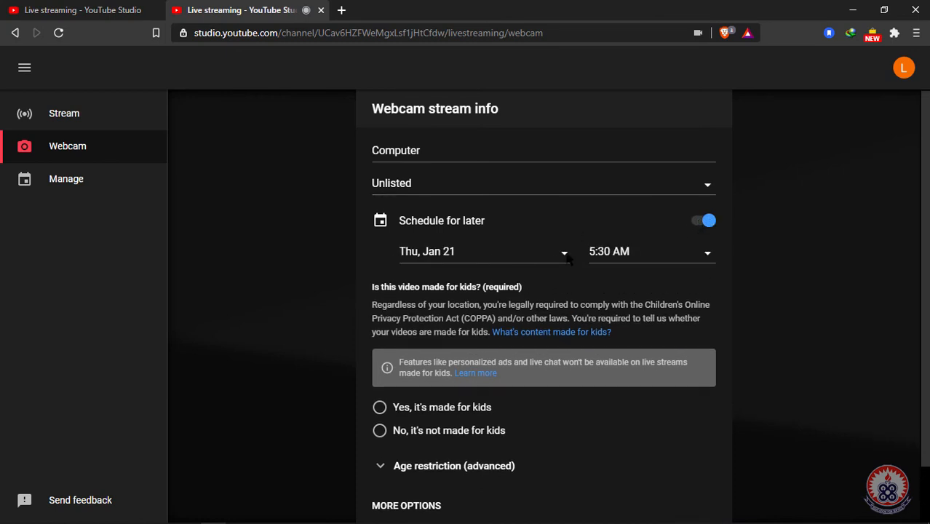
{"action": "left_click", "coordinate": [707, 222]}
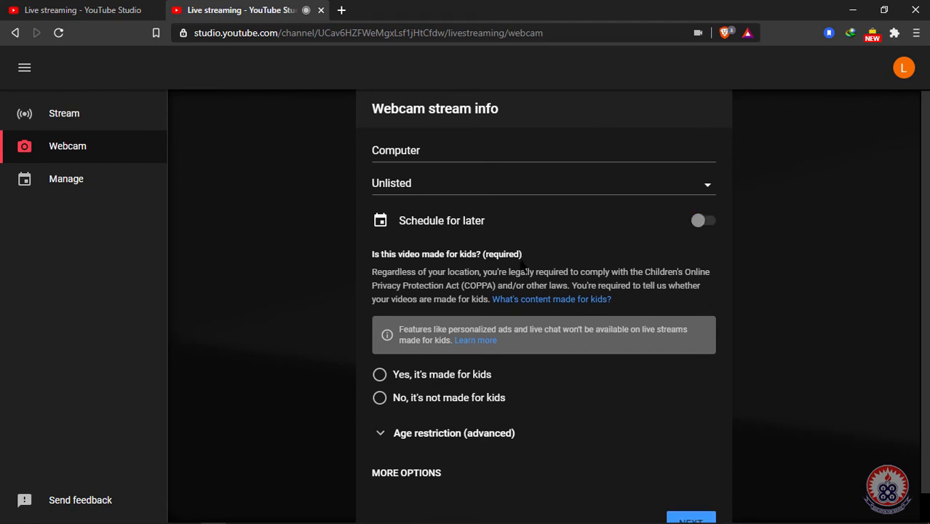
{"action": "scroll", "coordinate": [456, 285], "scroll_direction": "down", "scroll_amount": 1}
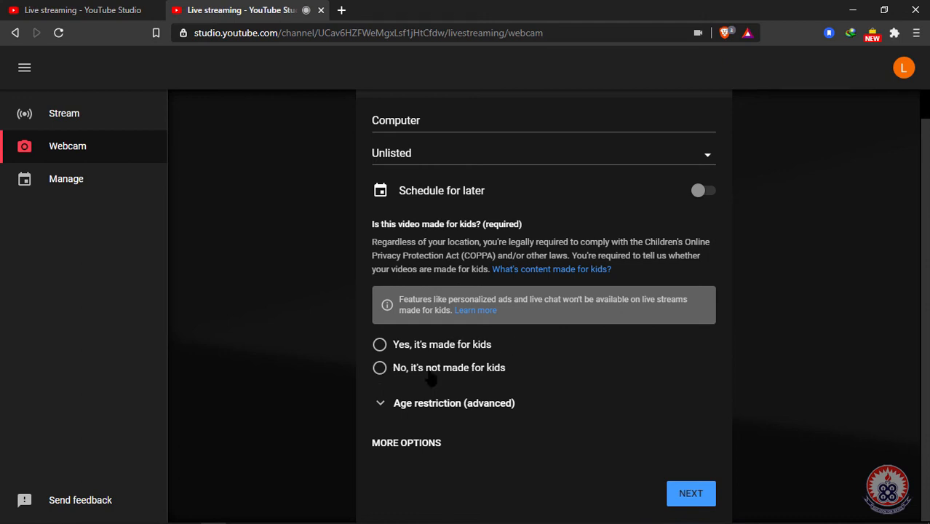
{"action": "left_click", "coordinate": [379, 370]}
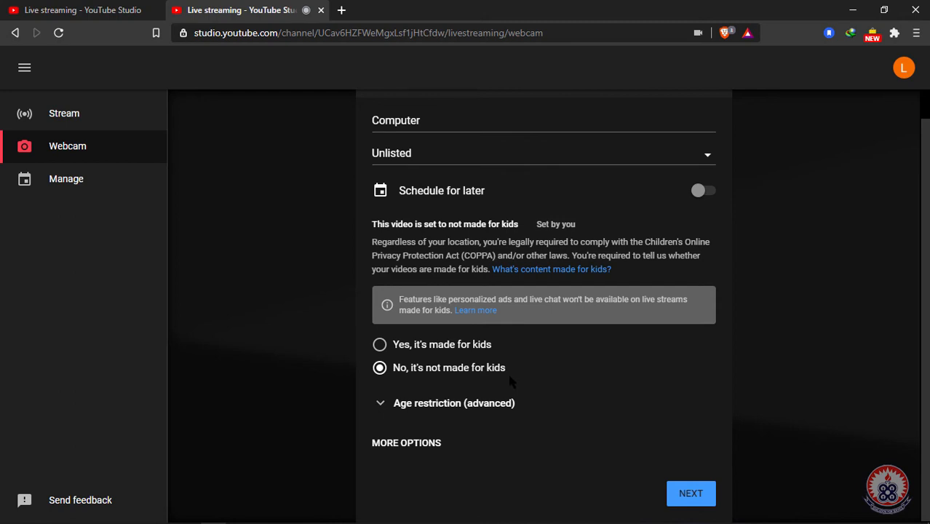
Step: Switch the stream's camera from OBS Virtual Camera to EOS Webcam Utility Beta
{"action": "left_click", "coordinate": [426, 442]}
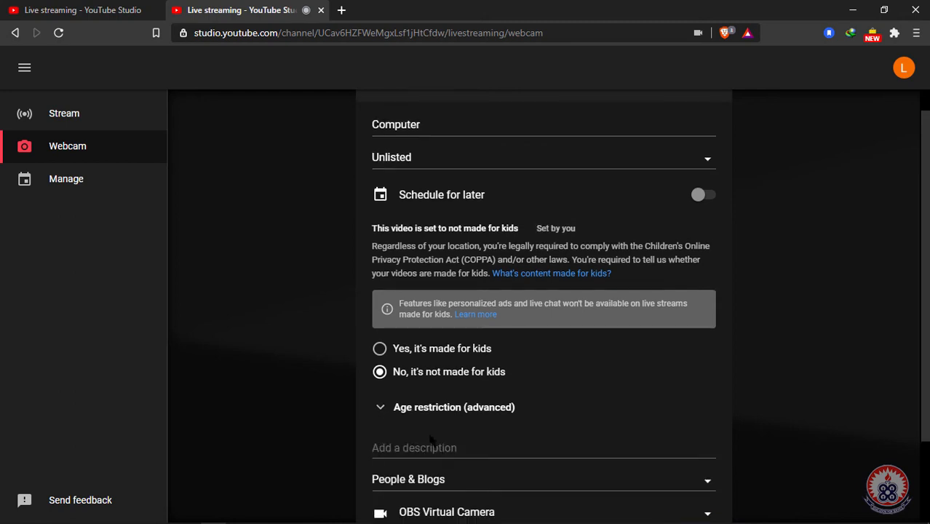
{"action": "scroll", "coordinate": [511, 420], "scroll_direction": "down", "scroll_amount": 2}
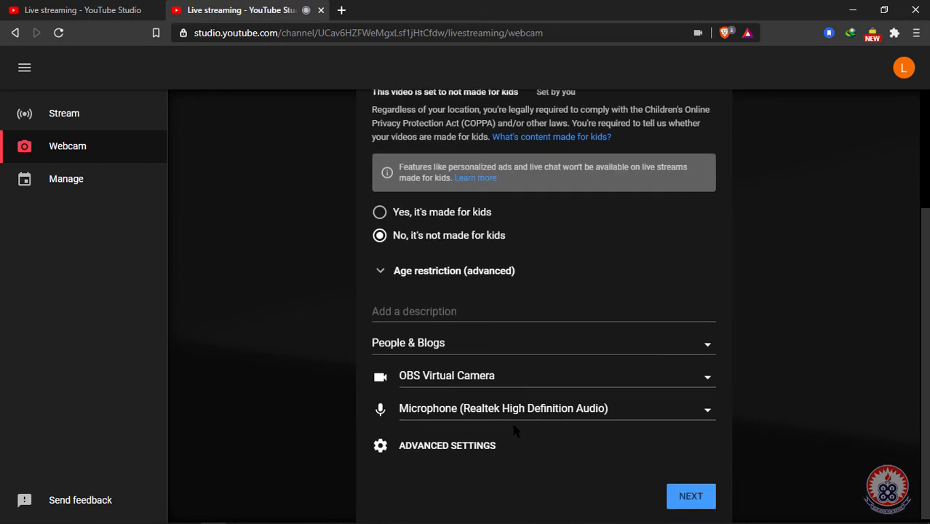
{"action": "left_click", "coordinate": [582, 376]}
{"action": "left_click", "coordinate": [681, 411]}
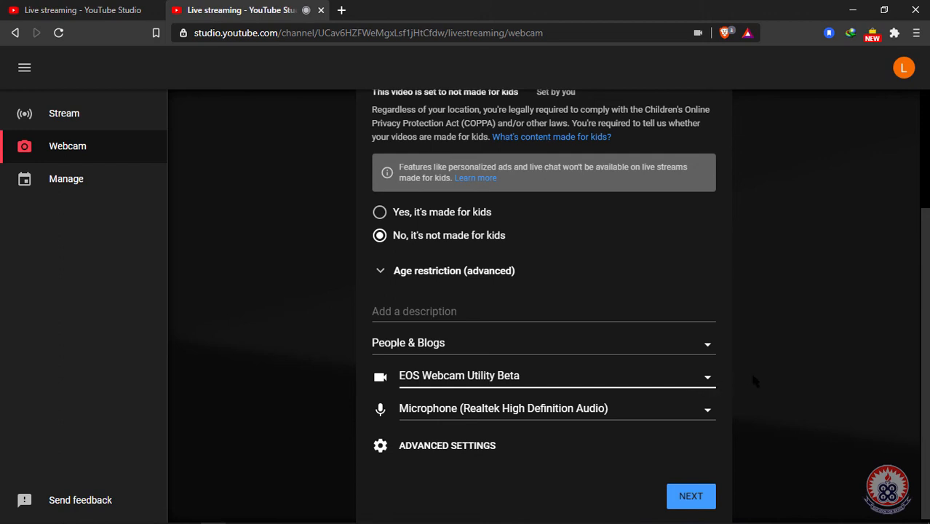
{"action": "scroll", "coordinate": [753, 384], "scroll_direction": "down", "scroll_amount": 1}
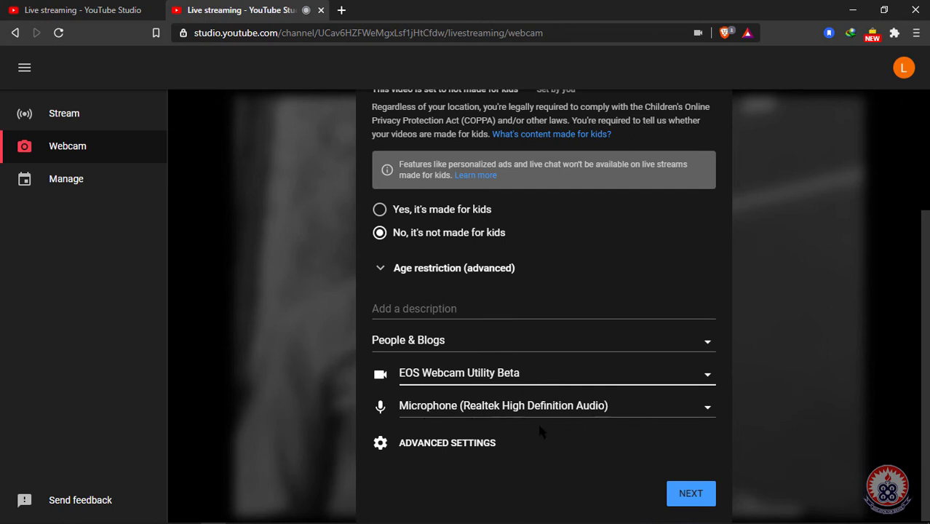
{"action": "left_click", "coordinate": [446, 444]}
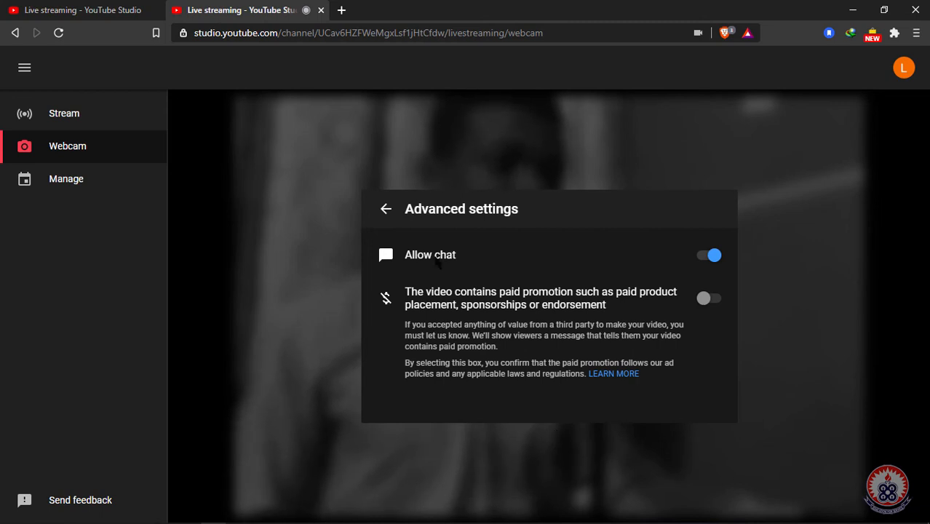
{"action": "left_click", "coordinate": [385, 208]}
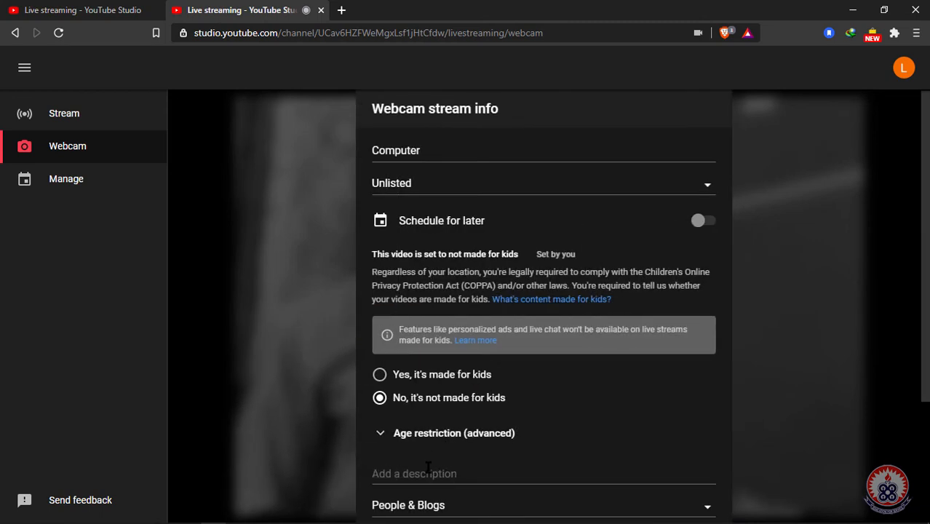
{"action": "scroll", "coordinate": [433, 459], "scroll_direction": "down", "scroll_amount": 3}
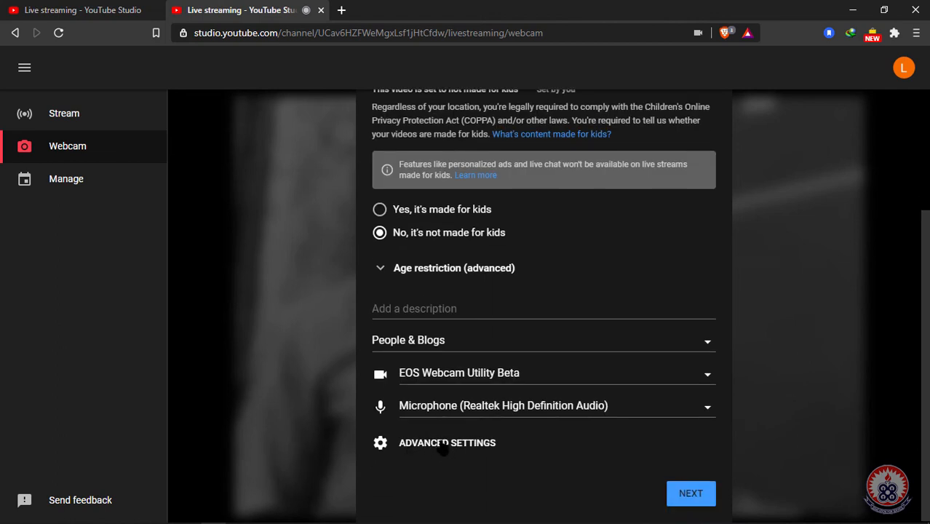
{"action": "left_click", "coordinate": [449, 443]}
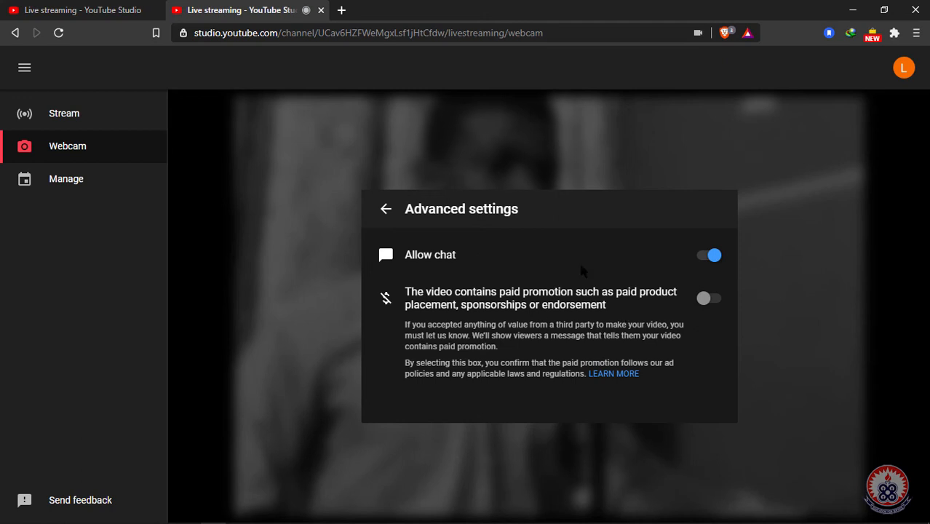
{"action": "left_click", "coordinate": [386, 211]}
{"action": "scroll", "coordinate": [625, 401], "scroll_direction": "down", "scroll_amount": 2}
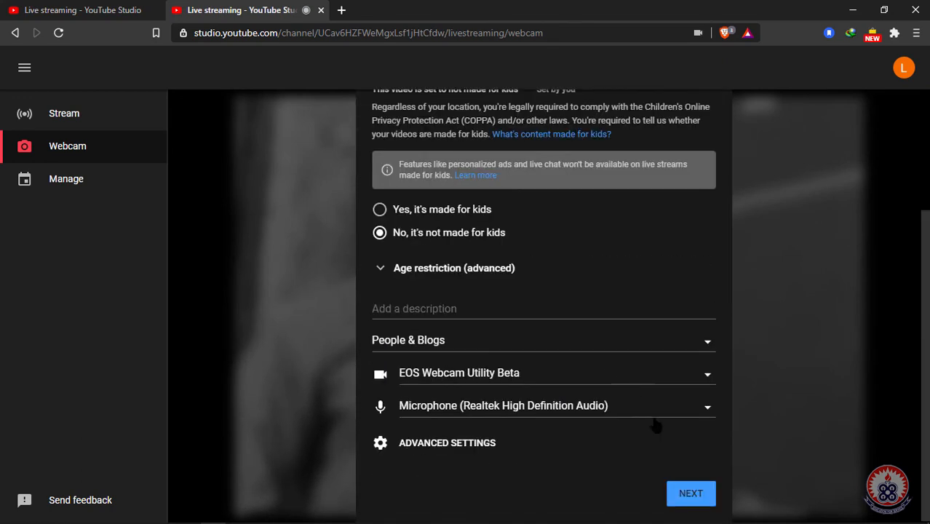
Step: Submit the unlisted 'Computers' Education stream details and finish setup to reach the Stream preview
{"action": "left_click", "coordinate": [702, 494]}
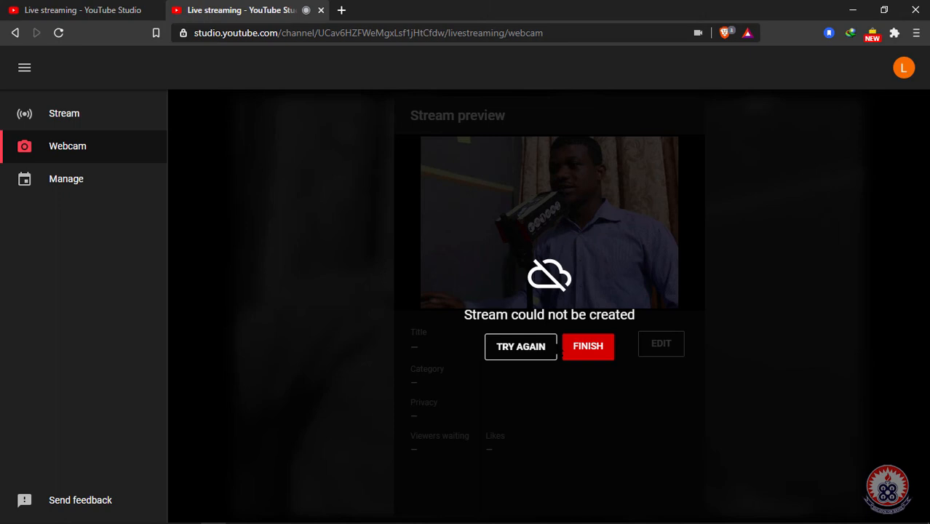
{"action": "left_click", "coordinate": [593, 348]}
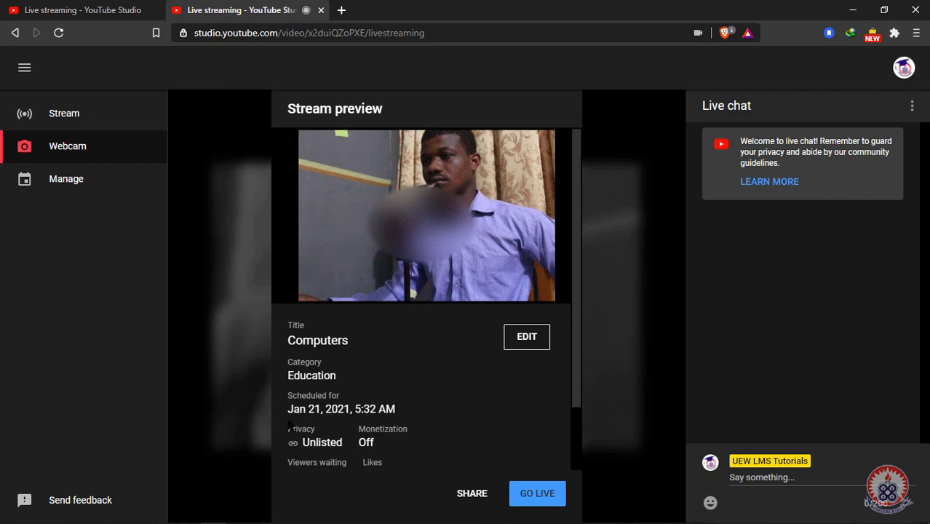
Step: Copy the livestream's video link from the Share options
{"action": "scroll", "coordinate": [458, 425], "scroll_direction": "down", "scroll_amount": 1}
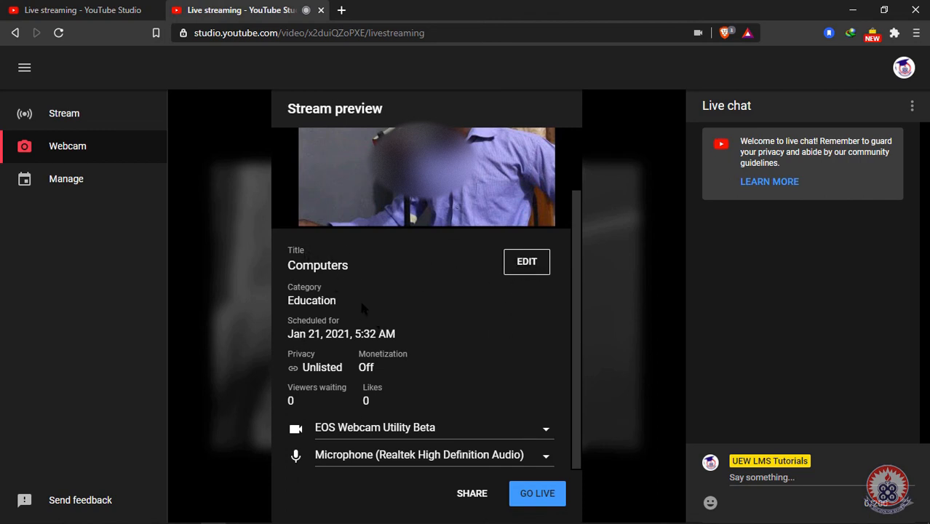
{"action": "left_click", "coordinate": [470, 498]}
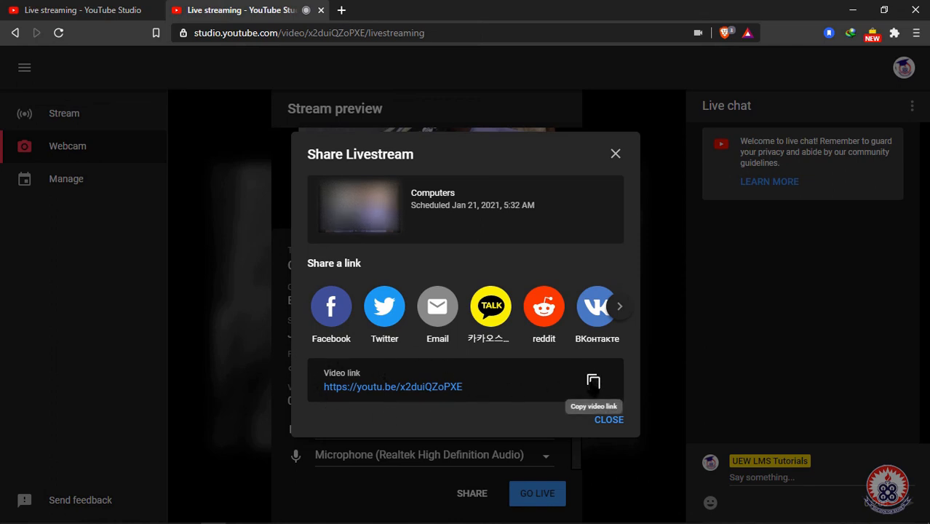
{"action": "left_click", "coordinate": [593, 382]}
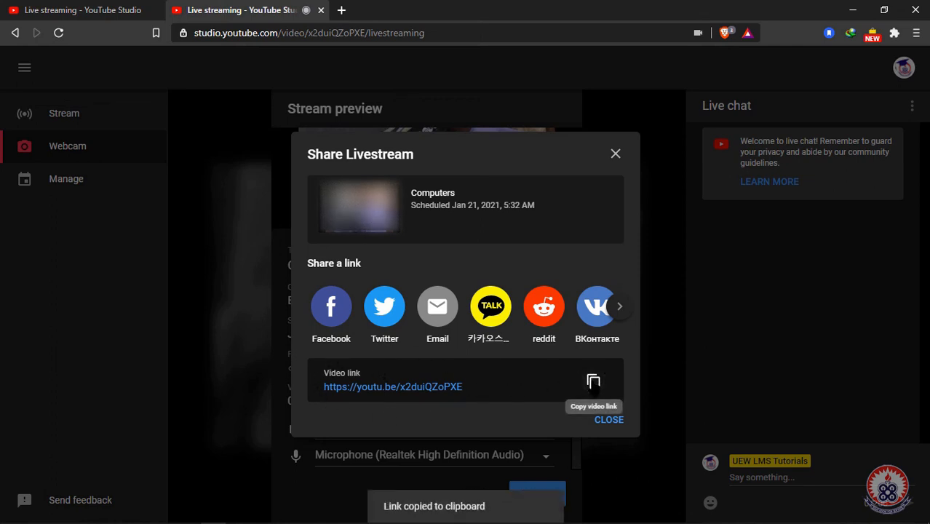
{"action": "left_click", "coordinate": [609, 420]}
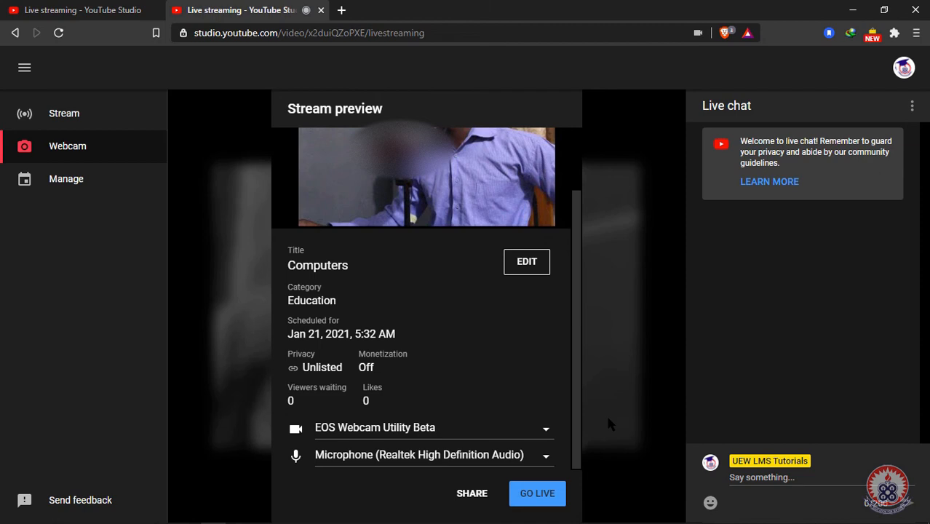
Step: Load vclass.uew.edu.gh in a new browser tab
{"action": "left_click", "coordinate": [341, 10]}
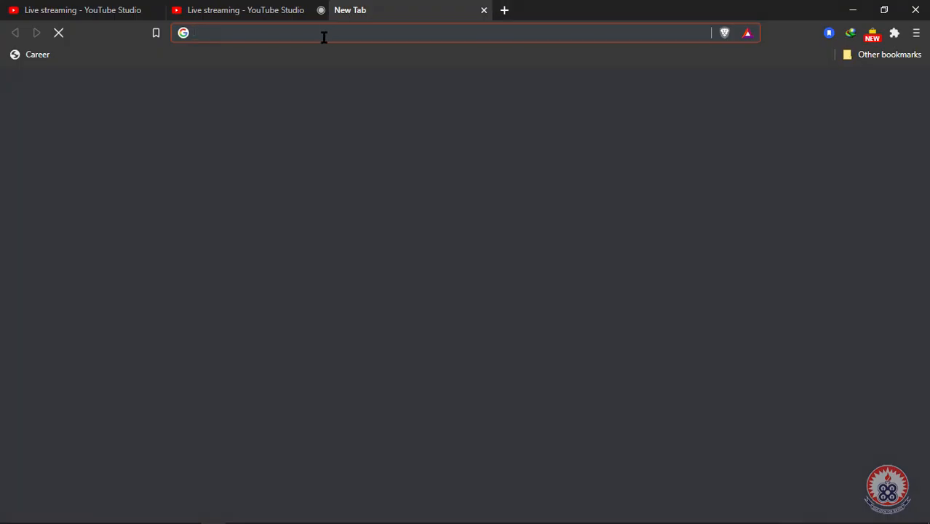
{"action": "type", "text": "vclass.uew.edu.gh"}
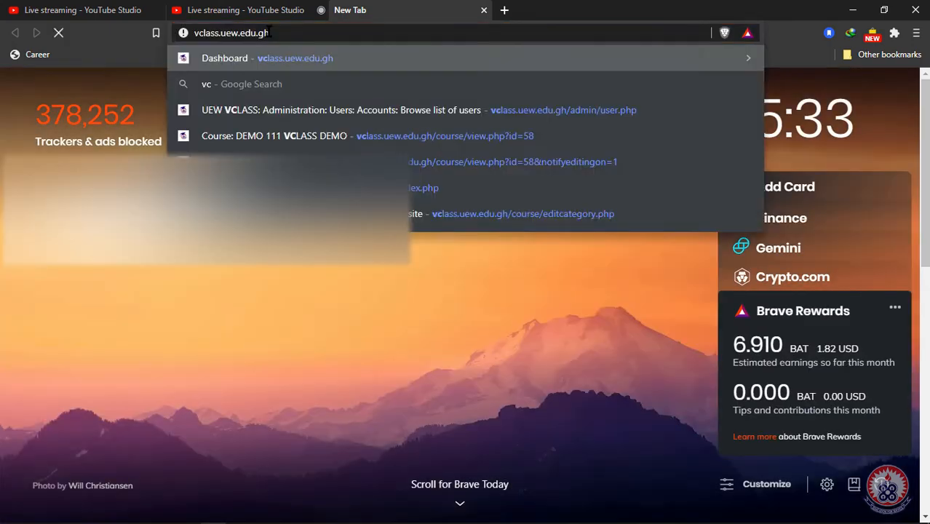
{"action": "key", "text": "Return"}
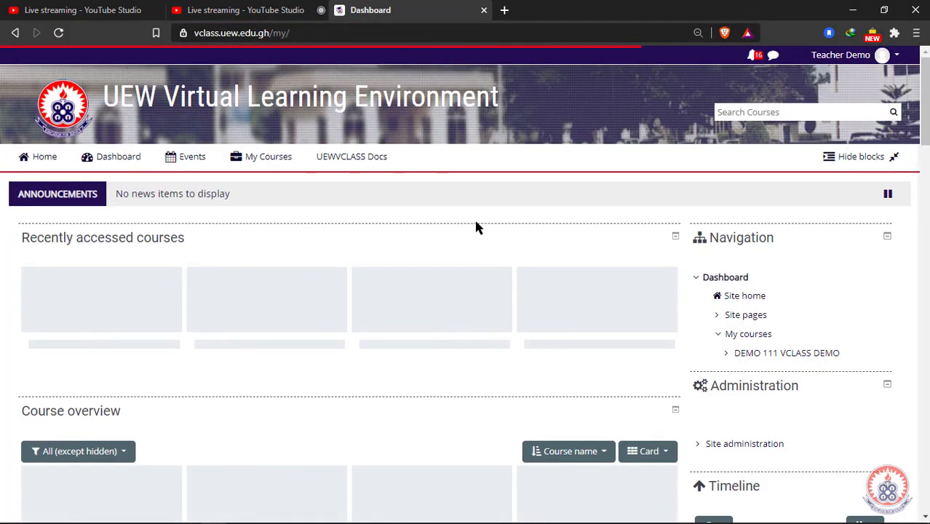
Step: Open the DEMO 111 VCLASS DEMO course
{"action": "scroll", "coordinate": [107, 195], "scroll_direction": "down", "scroll_amount": 2}
{"action": "left_click", "coordinate": [110, 188]}
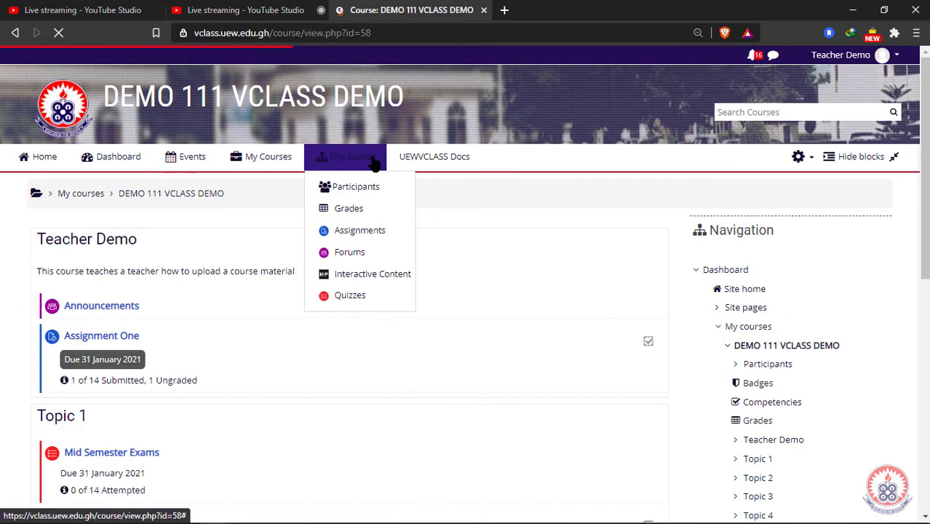
{"action": "scroll", "coordinate": [551, 283], "scroll_direction": "down", "scroll_amount": 2}
{"action": "scroll", "coordinate": [586, 260], "scroll_direction": "up", "scroll_amount": 2}
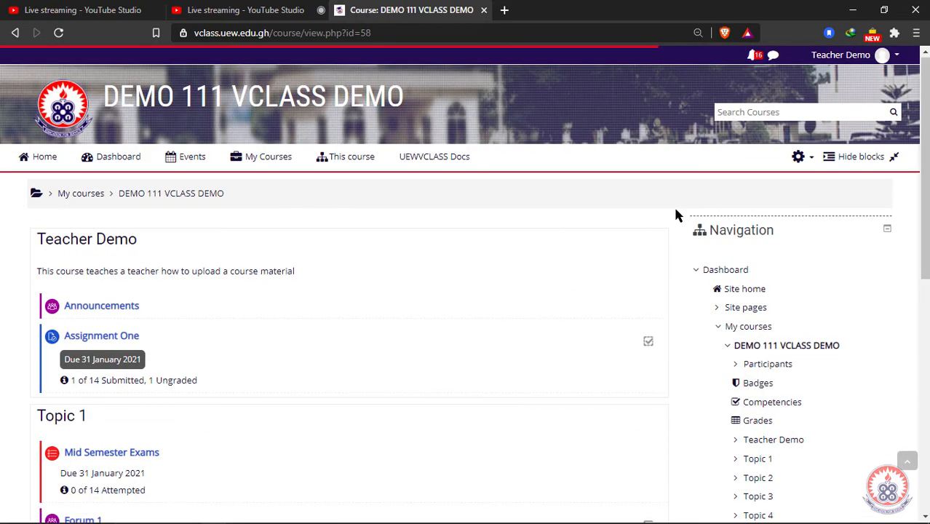
Step: Turn editing on for the course and scroll to the empty Topic 3
{"action": "left_click", "coordinate": [801, 158]}
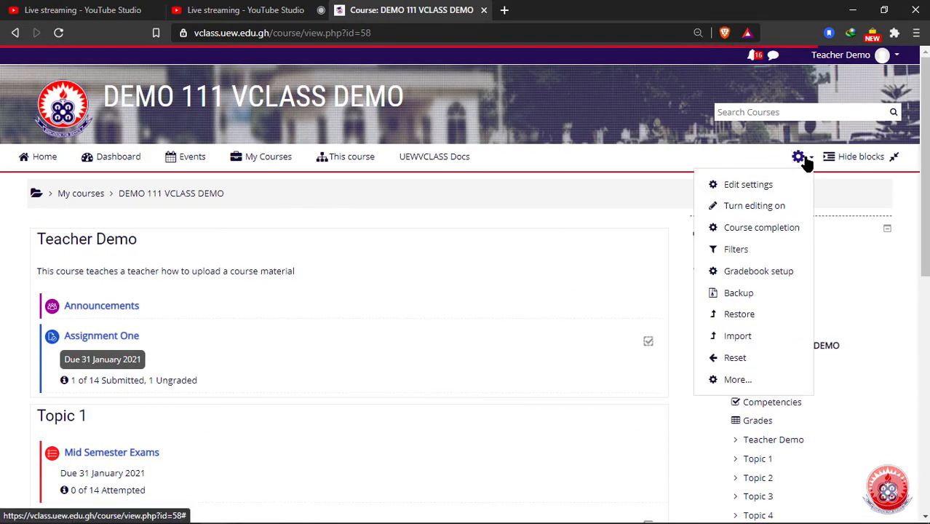
{"action": "left_click", "coordinate": [755, 208]}
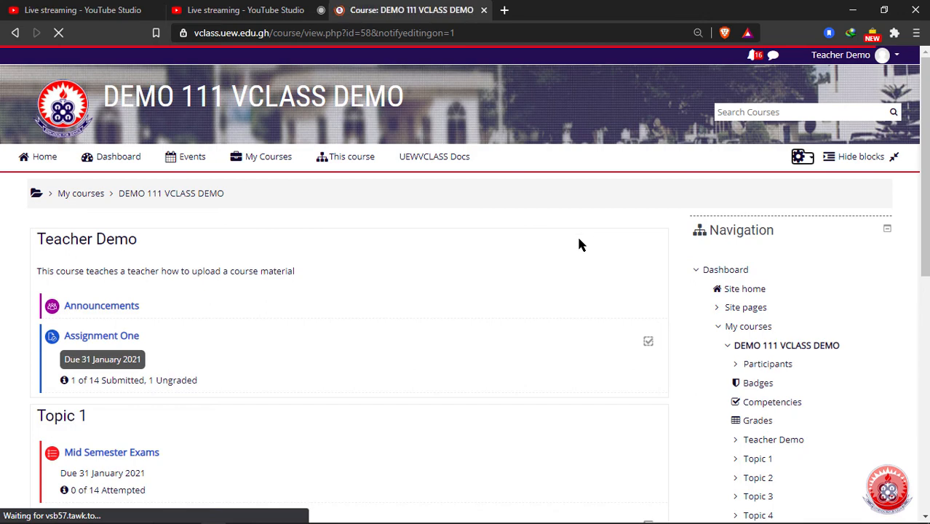
{"action": "scroll", "coordinate": [579, 244], "scroll_direction": "down", "scroll_amount": 4}
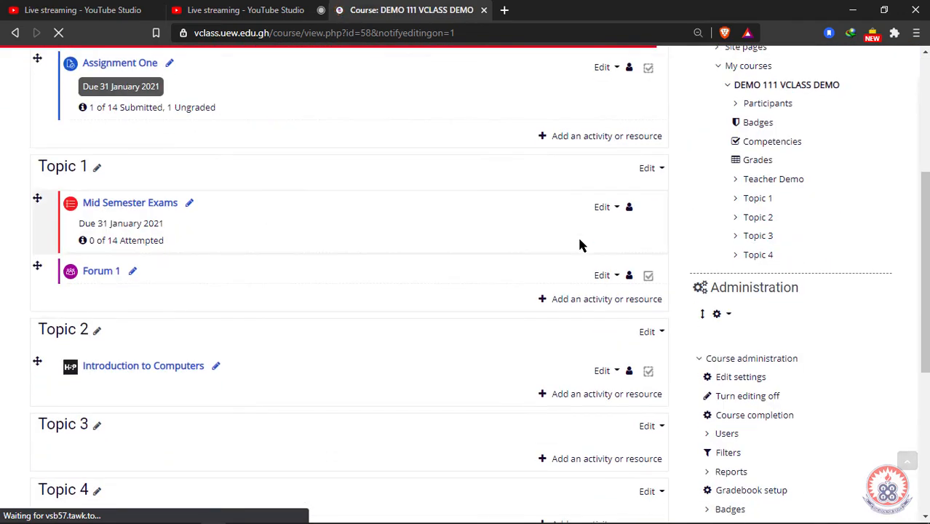
{"action": "scroll", "coordinate": [582, 246], "scroll_direction": "up", "scroll_amount": 2}
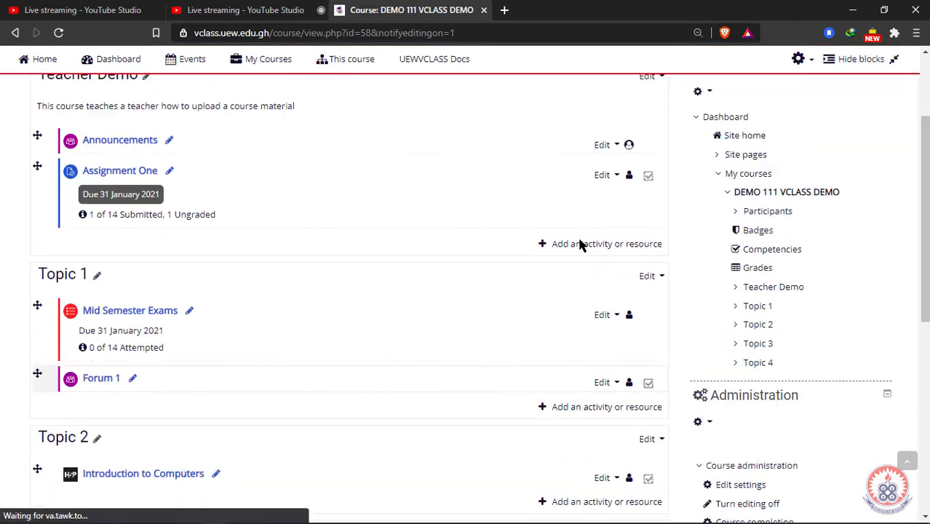
{"action": "scroll", "coordinate": [580, 244], "scroll_direction": "down", "scroll_amount": 3}
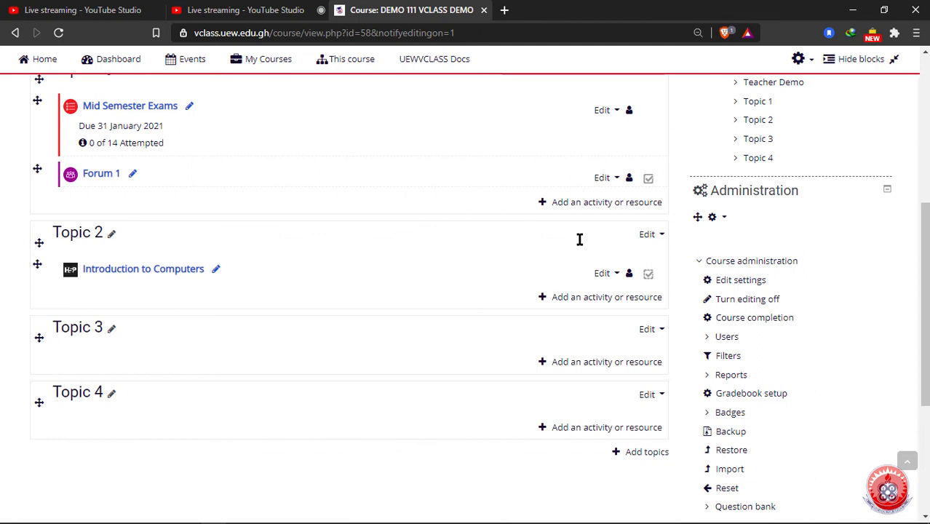
{"action": "scroll", "coordinate": [138, 152], "scroll_direction": "up", "scroll_amount": 5}
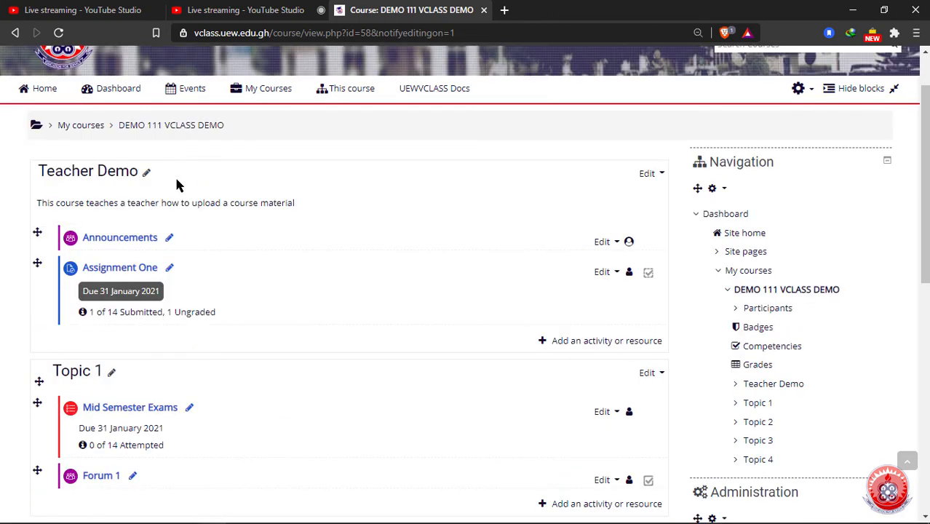
{"action": "scroll", "coordinate": [182, 218], "scroll_direction": "down", "scroll_amount": 8}
{"action": "scroll", "coordinate": [182, 228], "scroll_direction": "up", "scroll_amount": 2}
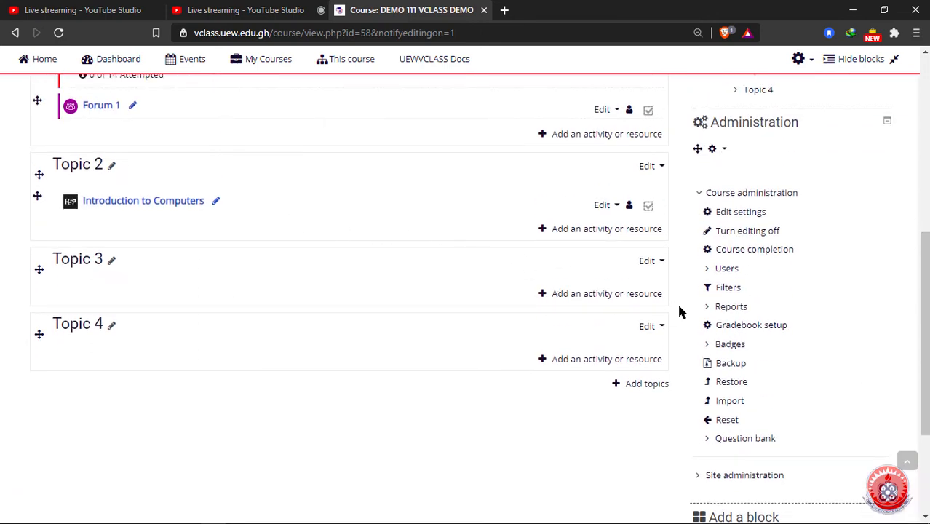
Step: Pick Label from Topic 3's activity and resource list and add it
{"action": "left_click", "coordinate": [593, 294]}
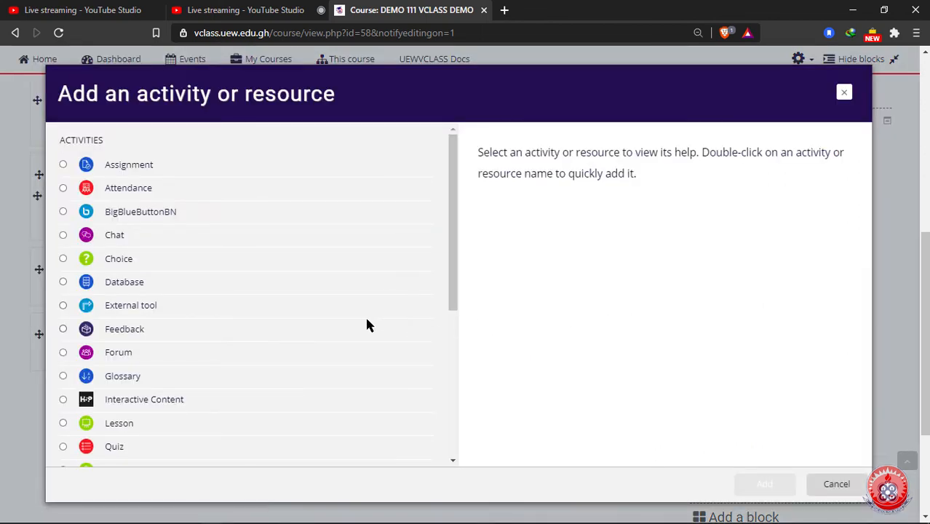
{"action": "scroll", "coordinate": [367, 324], "scroll_direction": "down", "scroll_amount": 5}
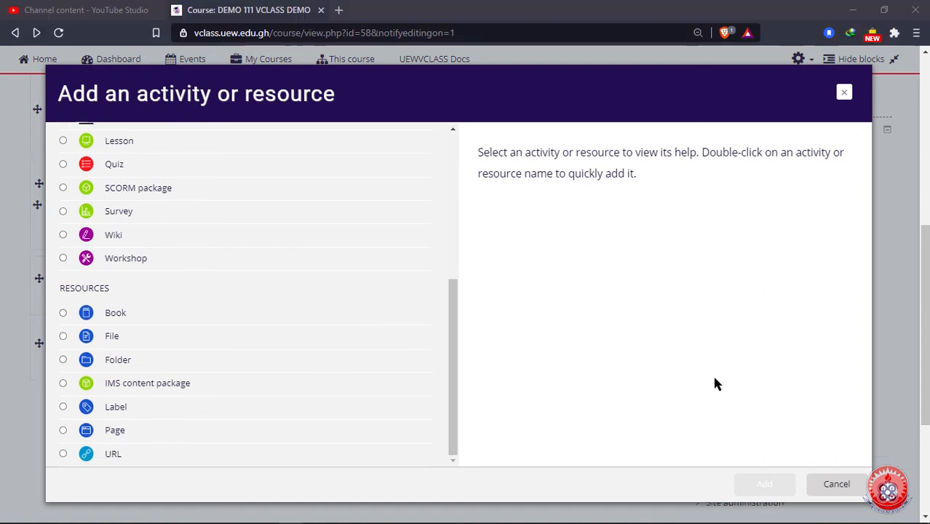
{"action": "left_click", "coordinate": [116, 409]}
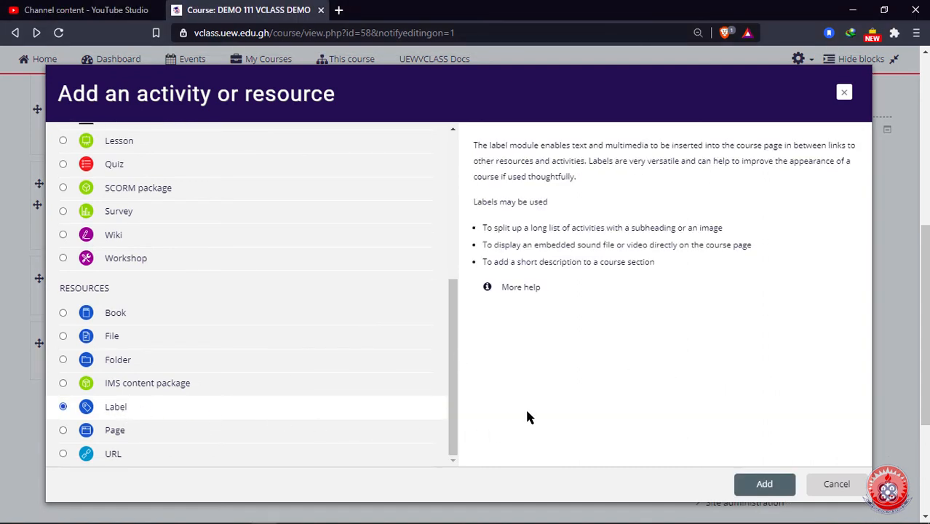
{"action": "left_click", "coordinate": [760, 481]}
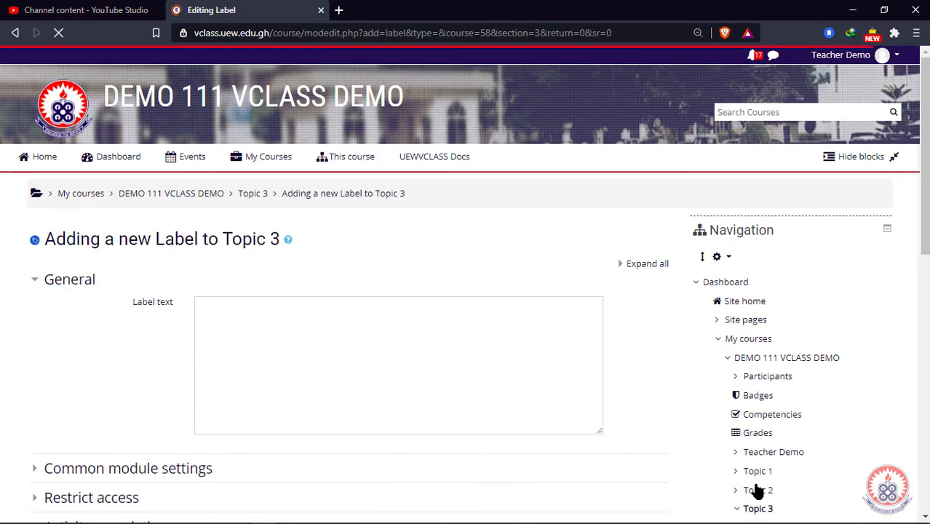
Step: Type 'Live lecture on computers.' as the label text
{"action": "scroll", "coordinate": [181, 369], "scroll_direction": "down", "scroll_amount": 1}
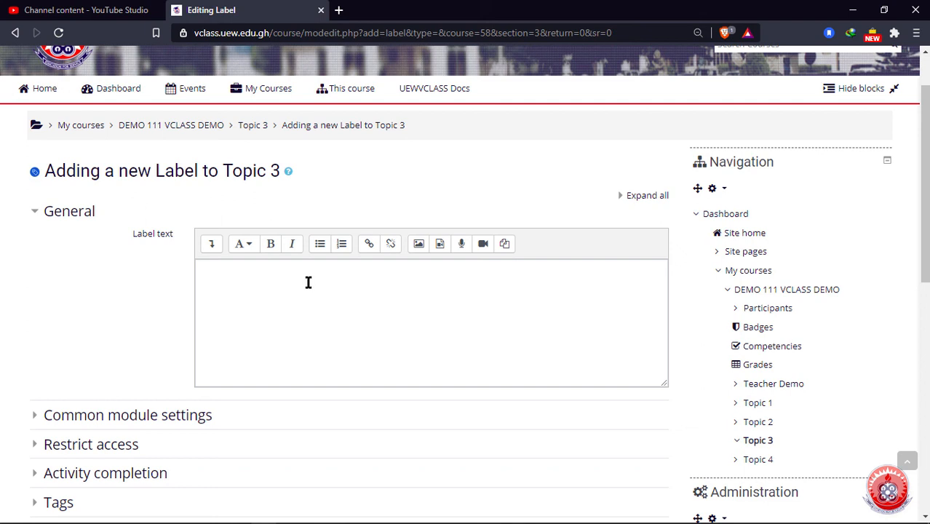
{"action": "left_click", "coordinate": [214, 273]}
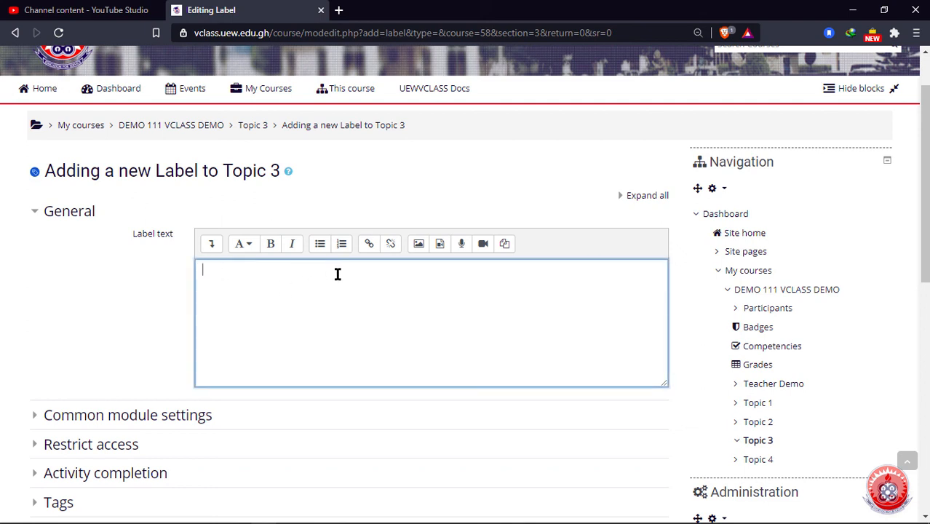
{"action": "type", "text": "Live lecture on computers."}
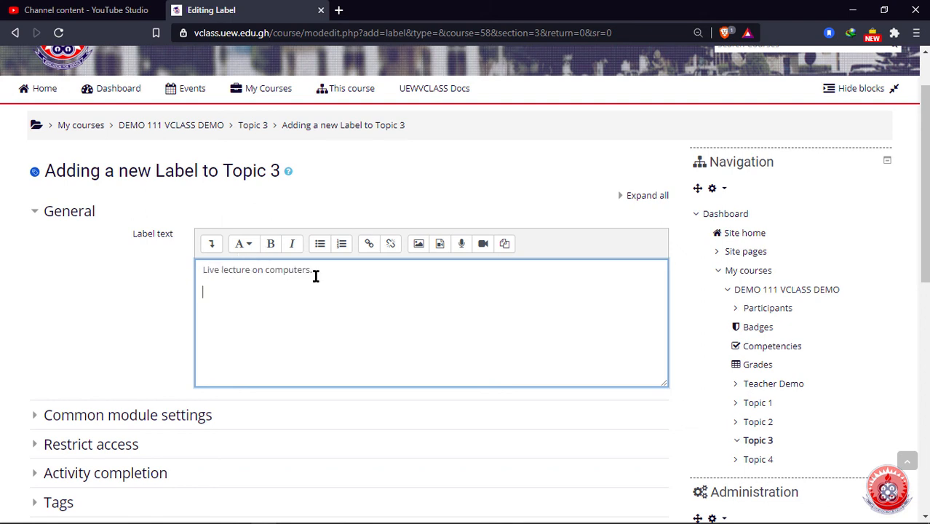
Step: Insert a link to the copied YouTube stream address into the label
{"action": "left_click", "coordinate": [369, 245]}
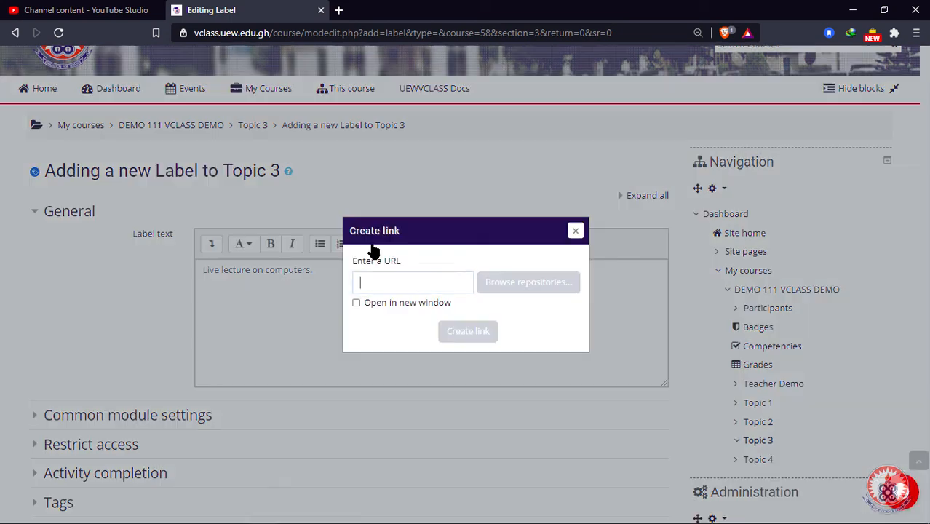
{"action": "right_click", "coordinate": [371, 283]}
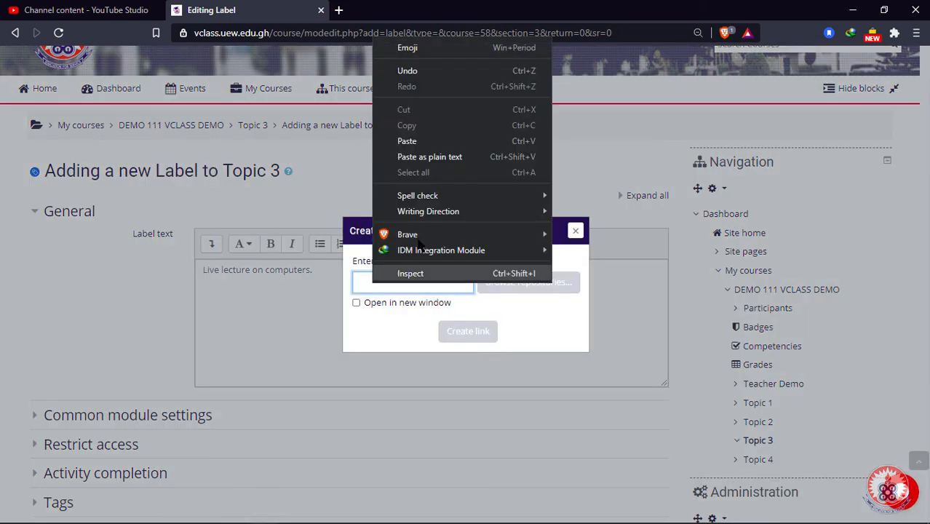
{"action": "left_click", "coordinate": [424, 159]}
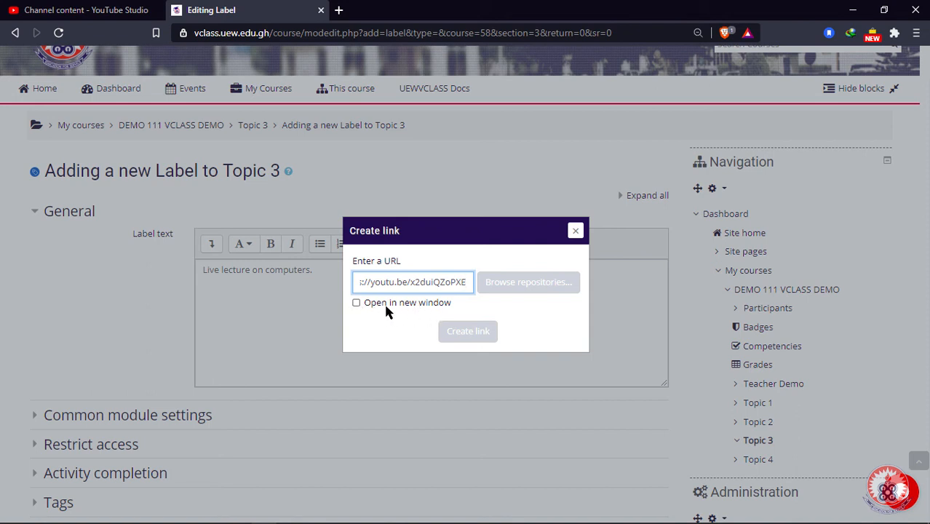
{"action": "left_click", "coordinate": [466, 334]}
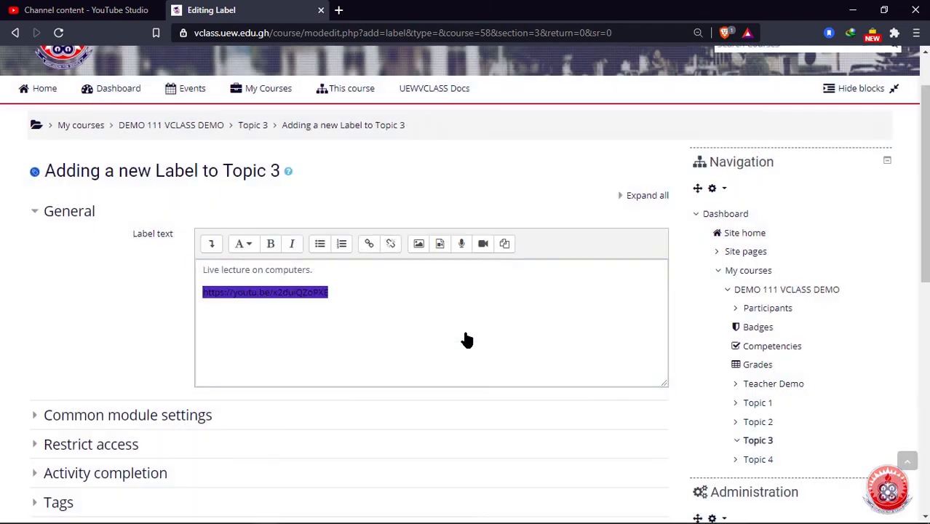
Step: Save the label and return to the course
{"action": "scroll", "coordinate": [166, 342], "scroll_direction": "down", "scroll_amount": 3}
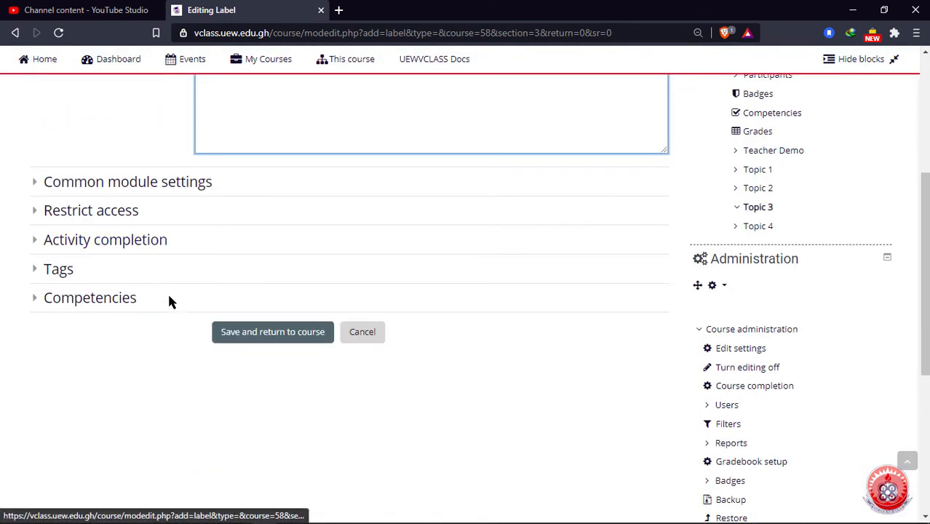
{"action": "scroll", "coordinate": [171, 300], "scroll_direction": "up", "scroll_amount": 2}
{"action": "scroll", "coordinate": [170, 301], "scroll_direction": "up", "scroll_amount": 3}
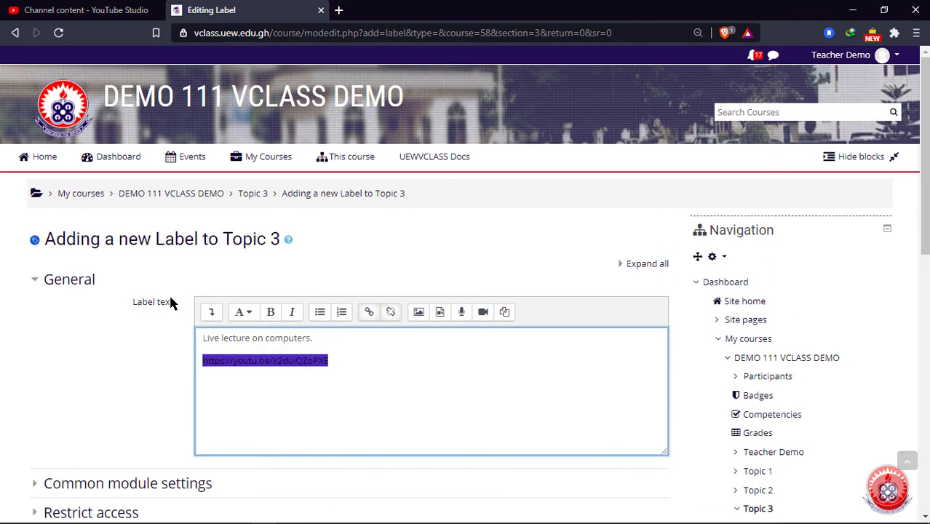
{"action": "scroll", "coordinate": [170, 302], "scroll_direction": "down", "scroll_amount": 5}
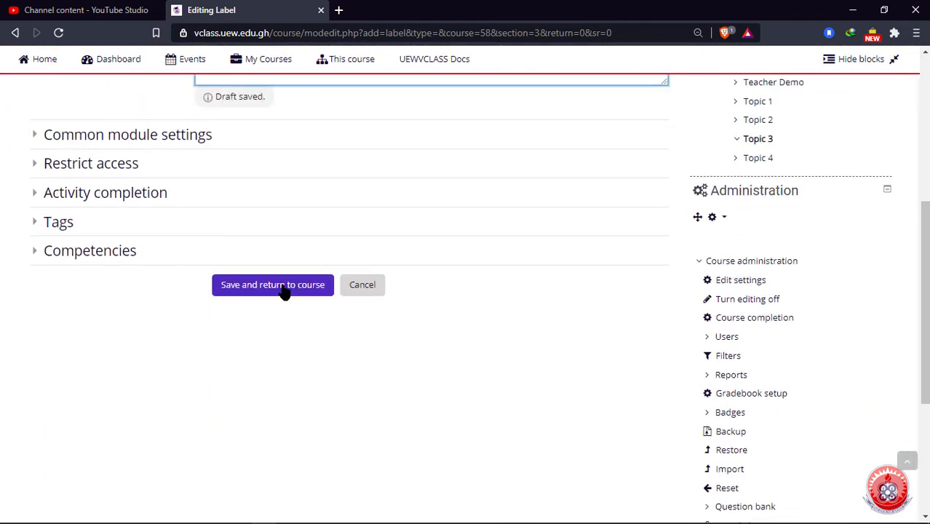
{"action": "left_click", "coordinate": [283, 289]}
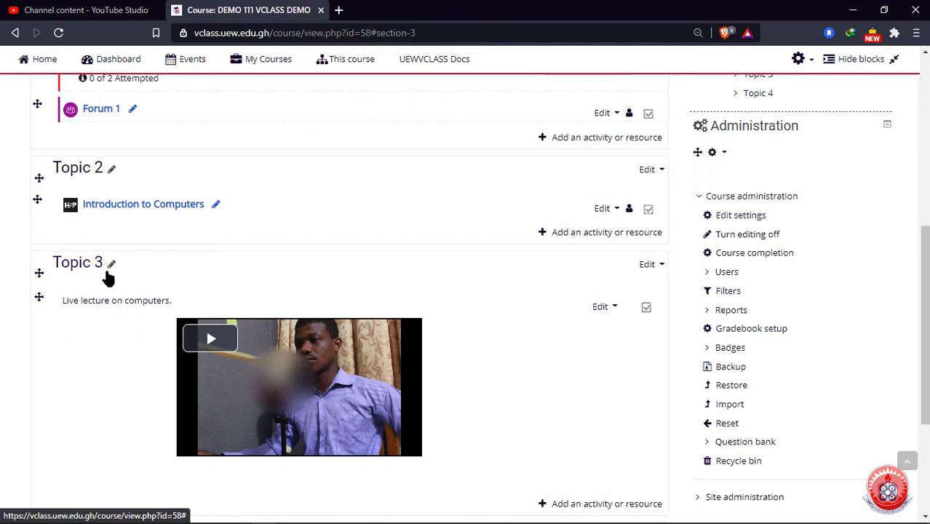
Step: Play the stream video embedded in the Topic 3 label
{"action": "scroll", "coordinate": [498, 368], "scroll_direction": "down", "scroll_amount": 1}
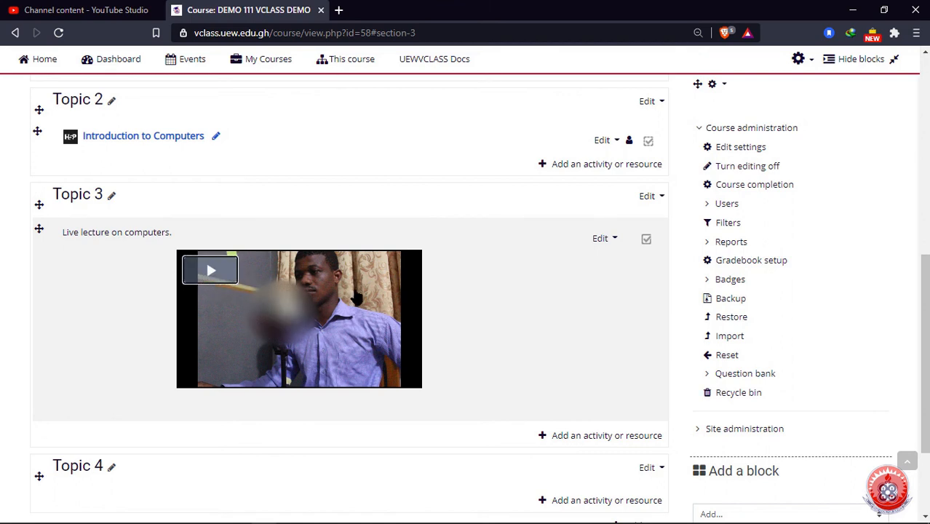
{"action": "left_click", "coordinate": [335, 308]}
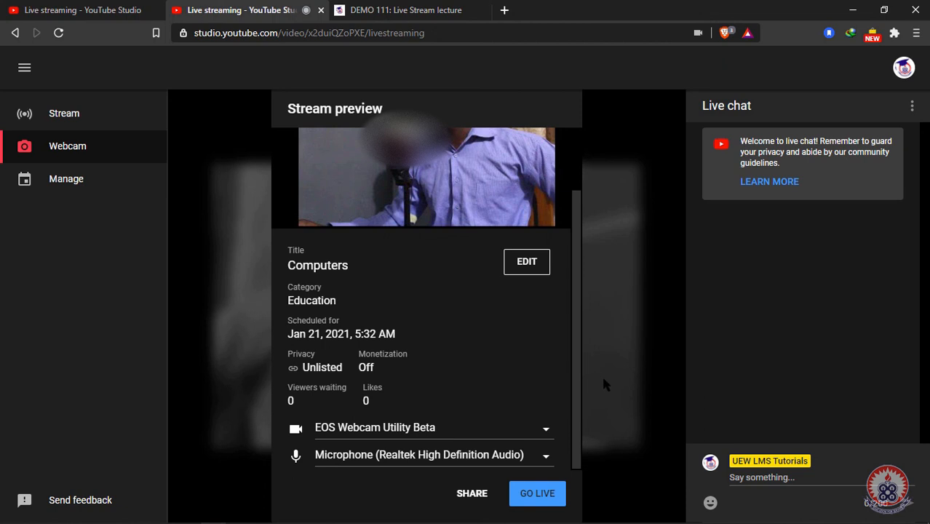
Step: Go live from the Stream preview so the 'Computers' webcam stream broadcasts
{"action": "left_click", "coordinate": [536, 495]}
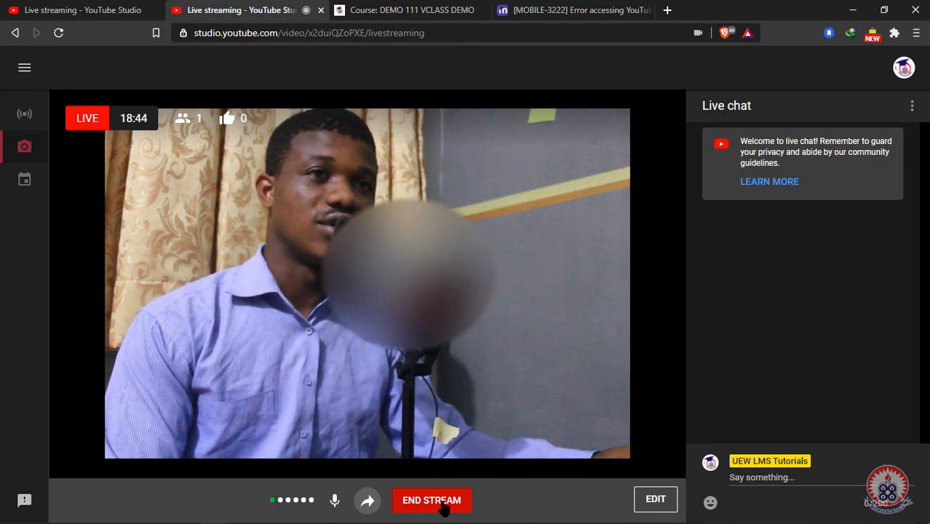
Step: End the Computers live stream and confirm, leaving an 18:53 finished stream
{"action": "left_click", "coordinate": [443, 502]}
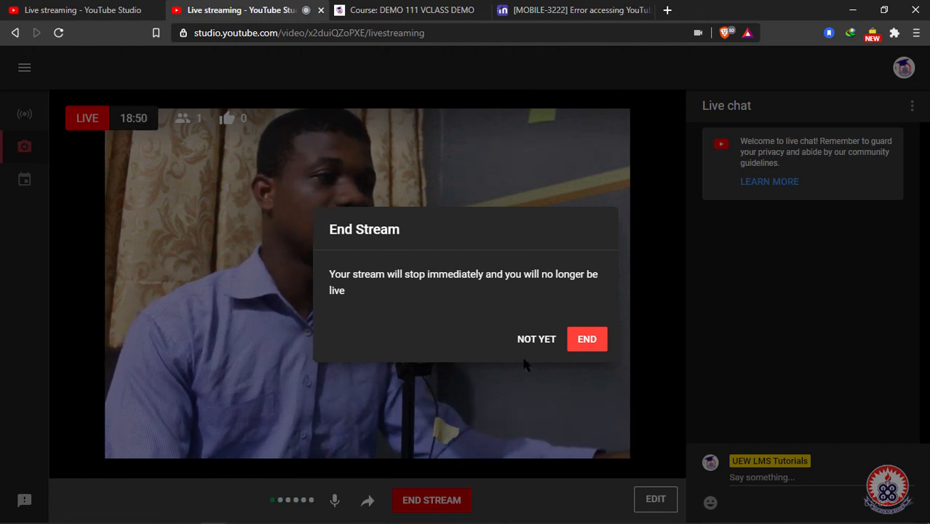
{"action": "left_click", "coordinate": [586, 340]}
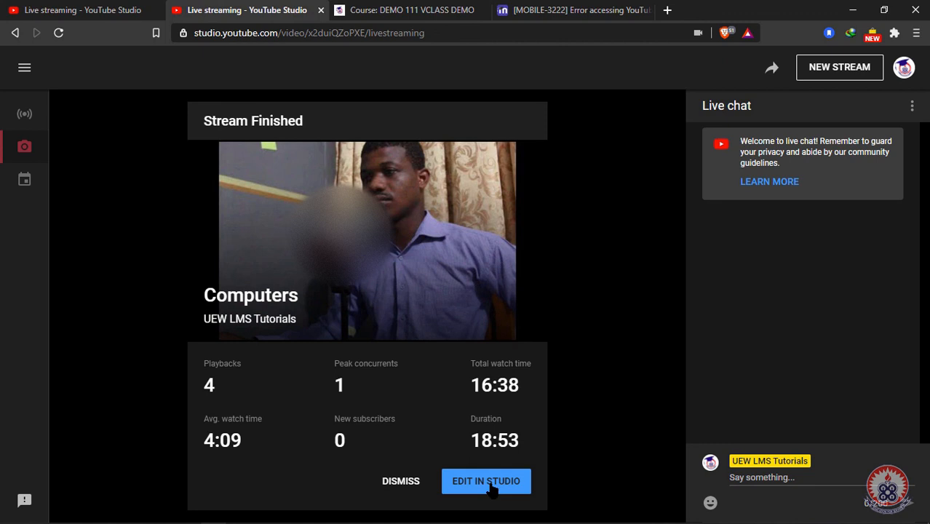
Step: Dismiss the Stream Finished summary card for the Computers stream
{"action": "left_click", "coordinate": [402, 483]}
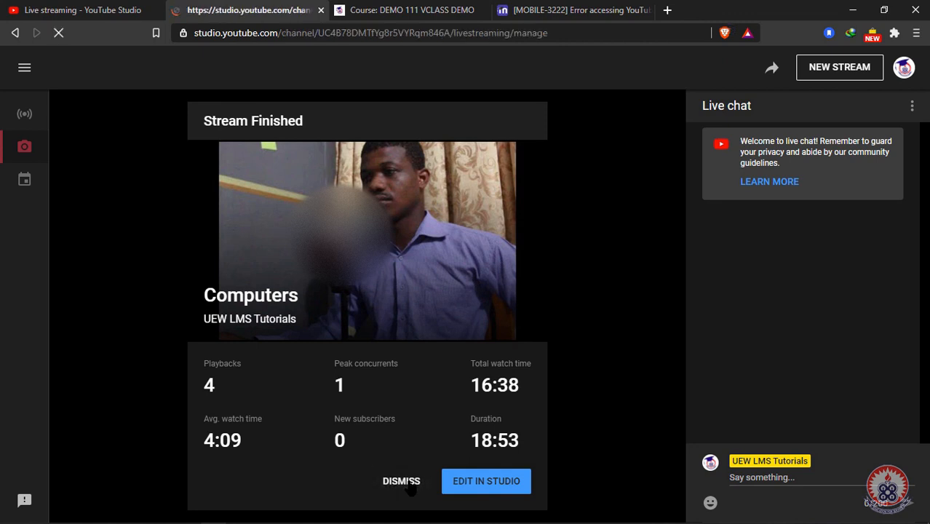